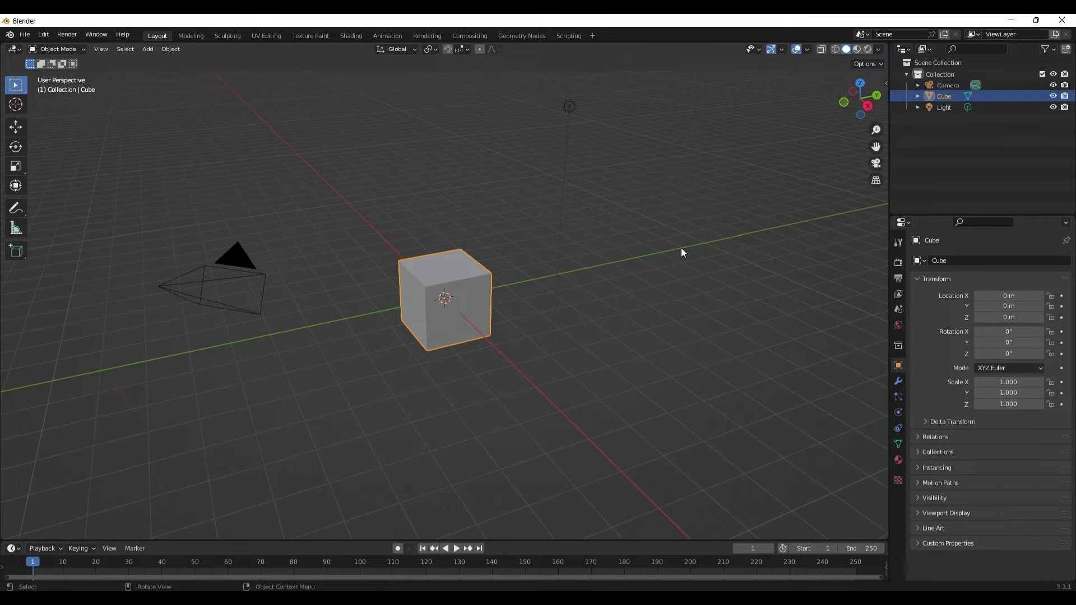
- Hide the camera and the light in the viewport, and delete the default cube
{"action": "middle_click_drag", "start_coordinate": [696, 329], "coordinate": [683, 325]}
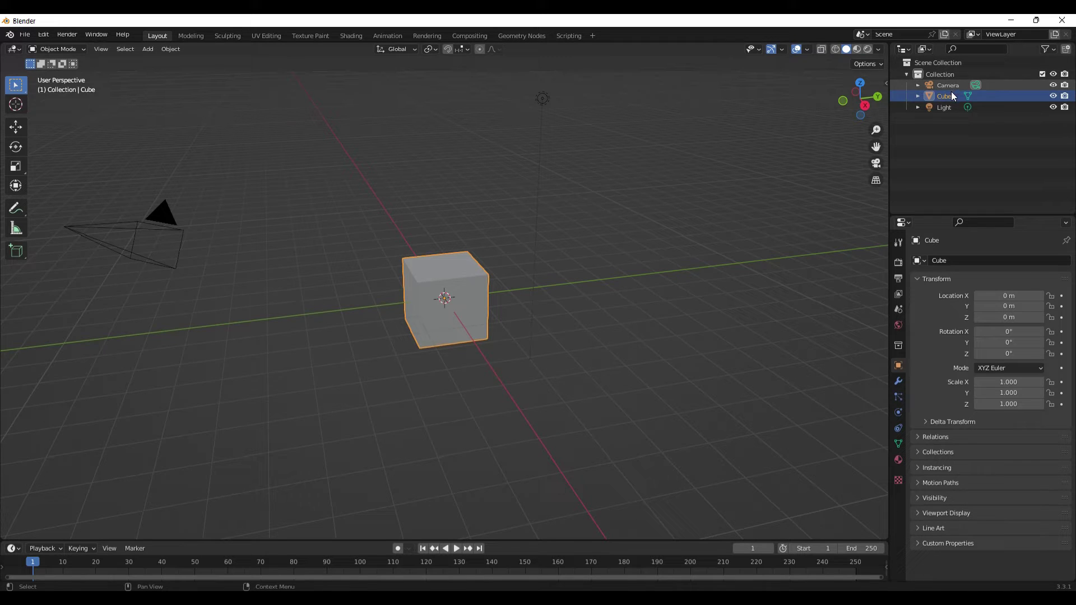
{"action": "left_click", "coordinate": [1052, 85]}
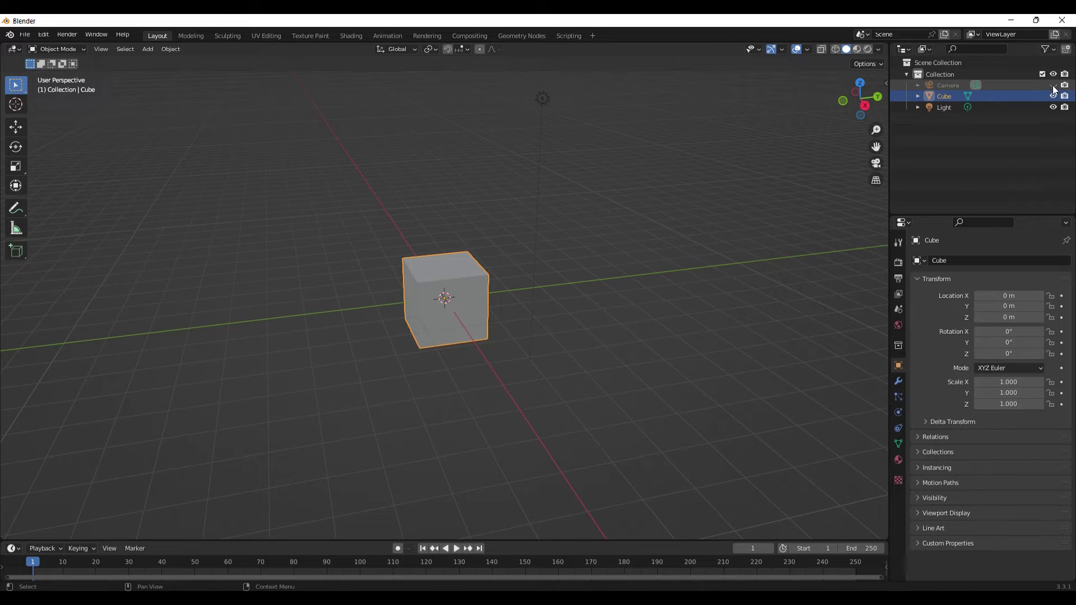
{"action": "left_click", "coordinate": [1053, 107]}
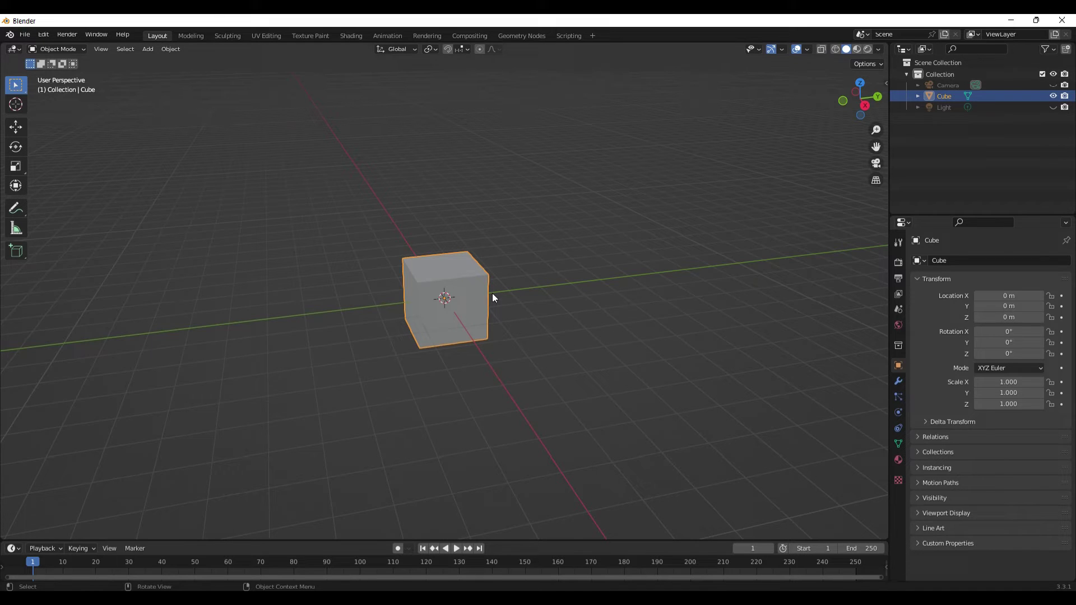
{"action": "key", "text": "Delete"}
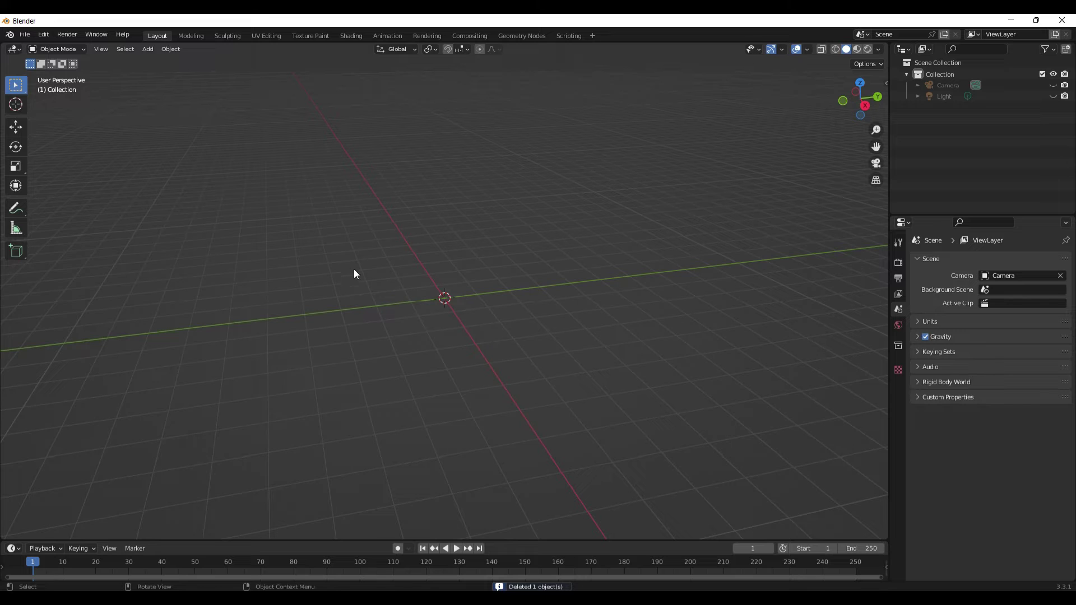
- Import Happy_Ditto.stl from the Downloads folder with the experimental STL importer
{"action": "left_click", "coordinate": [31, 35]}
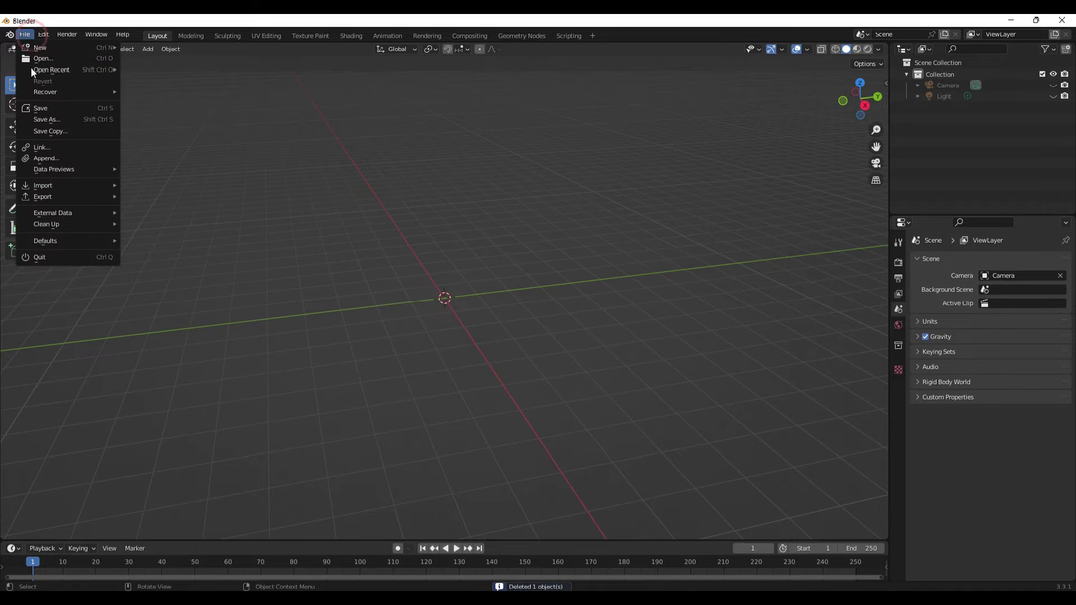
{"action": "mouse_move", "coordinate": [52, 185]}
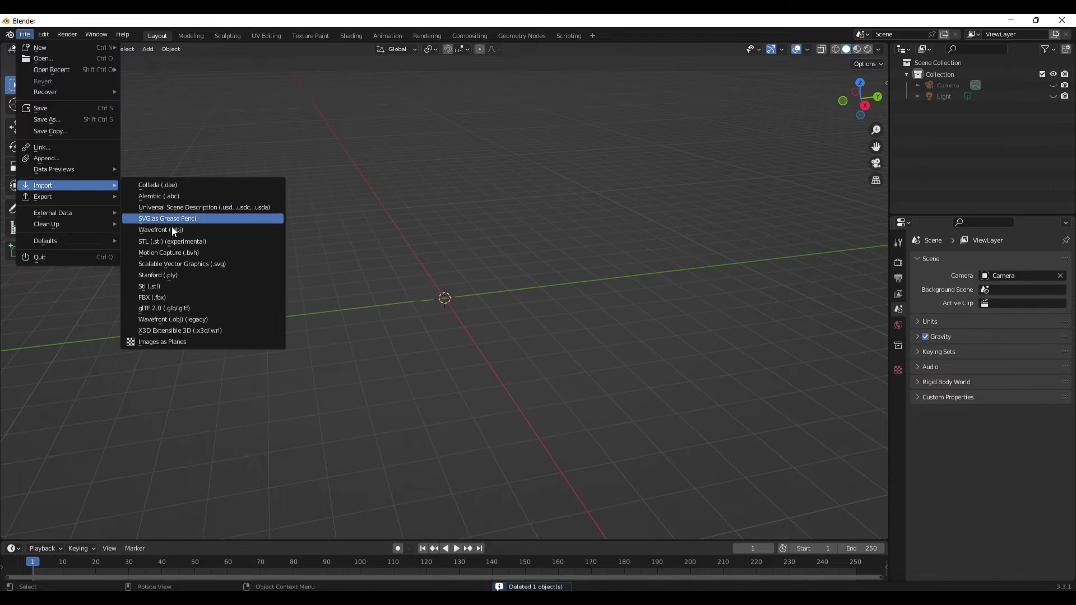
{"action": "left_click", "coordinate": [172, 240]}
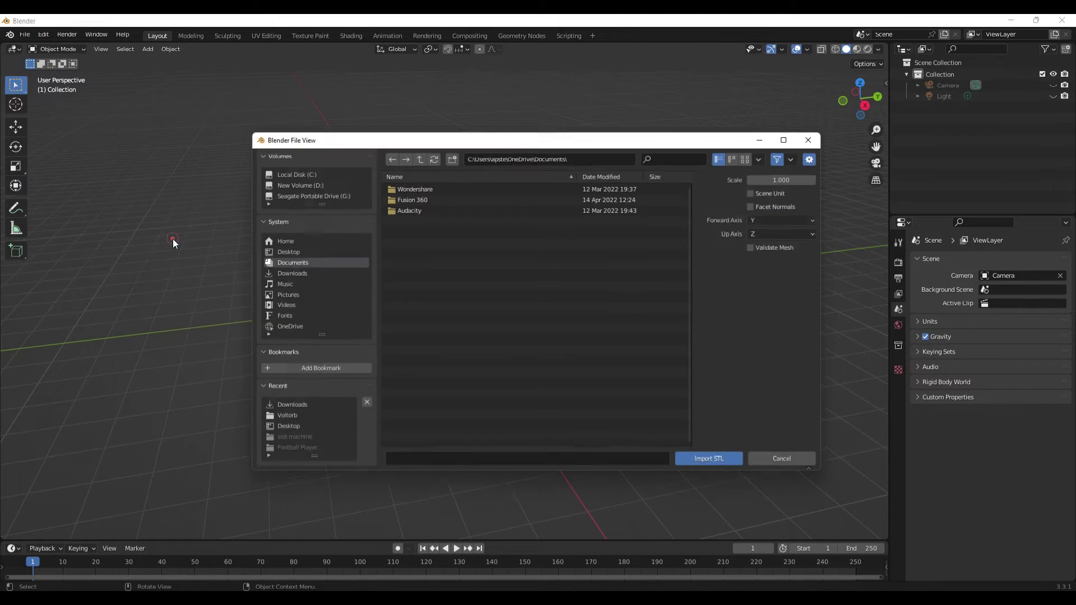
{"action": "left_click", "coordinate": [301, 272]}
{"action": "scroll", "coordinate": [587, 346], "scroll_direction": "down", "scroll_amount": 7}
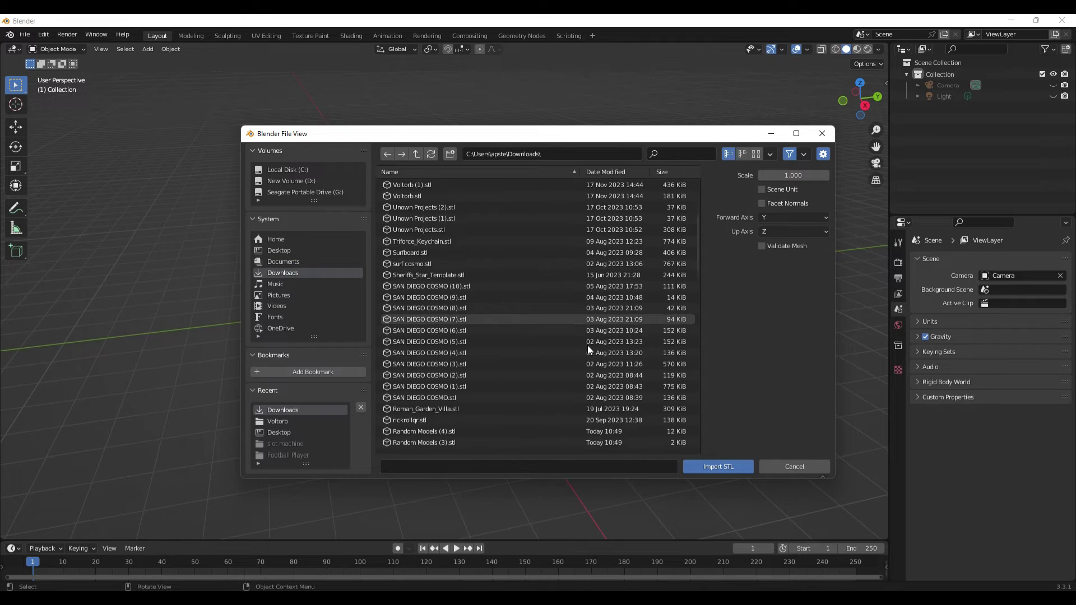
{"action": "scroll", "coordinate": [587, 345], "scroll_direction": "down", "scroll_amount": 3}
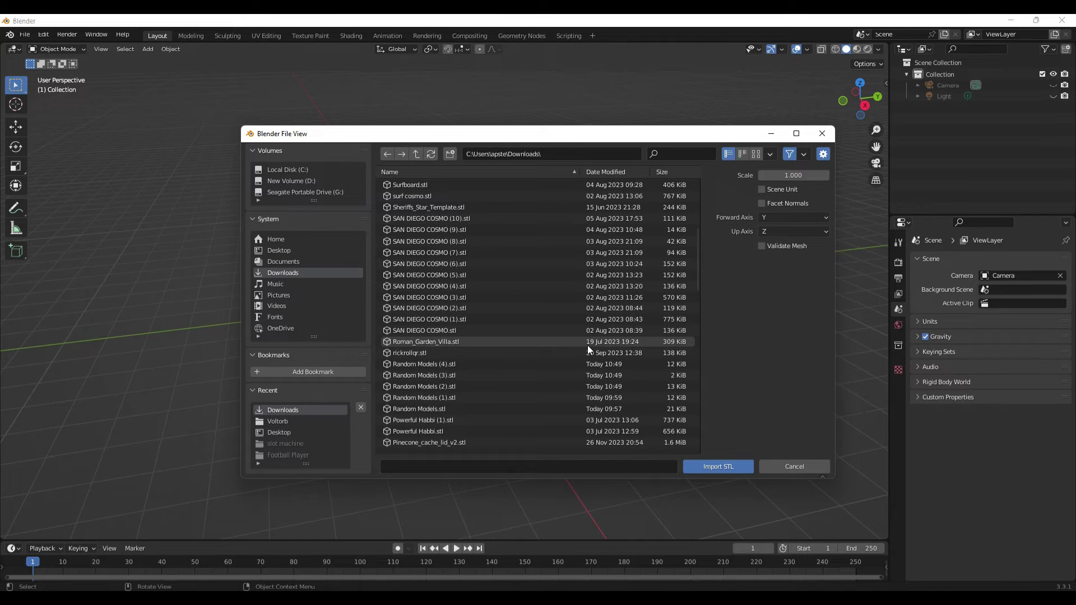
{"action": "scroll", "coordinate": [587, 345], "scroll_direction": "down", "scroll_amount": 3}
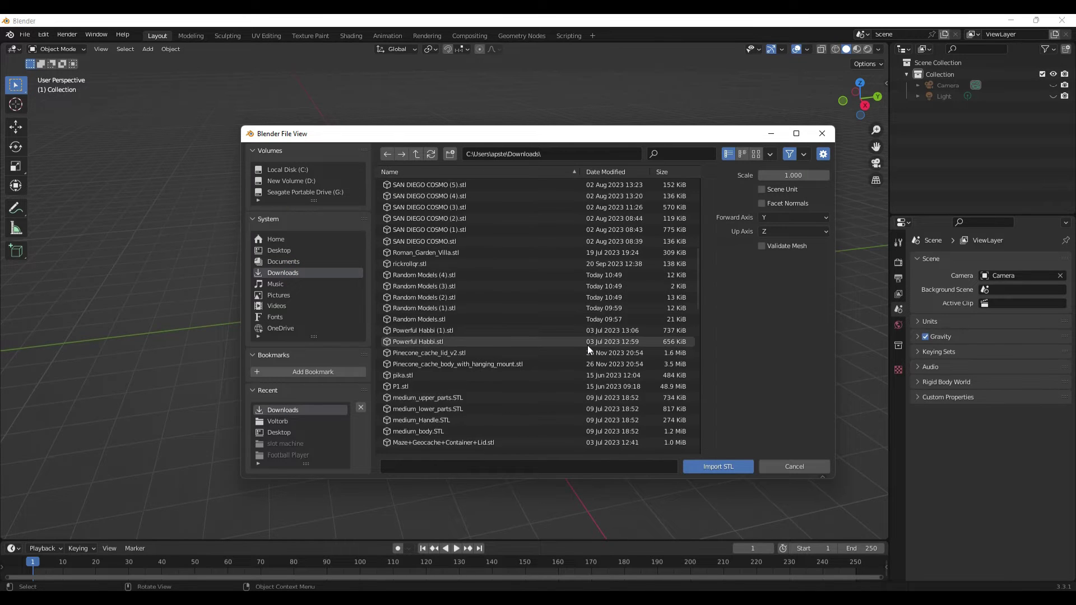
{"action": "scroll", "coordinate": [587, 345], "scroll_direction": "down", "scroll_amount": 6}
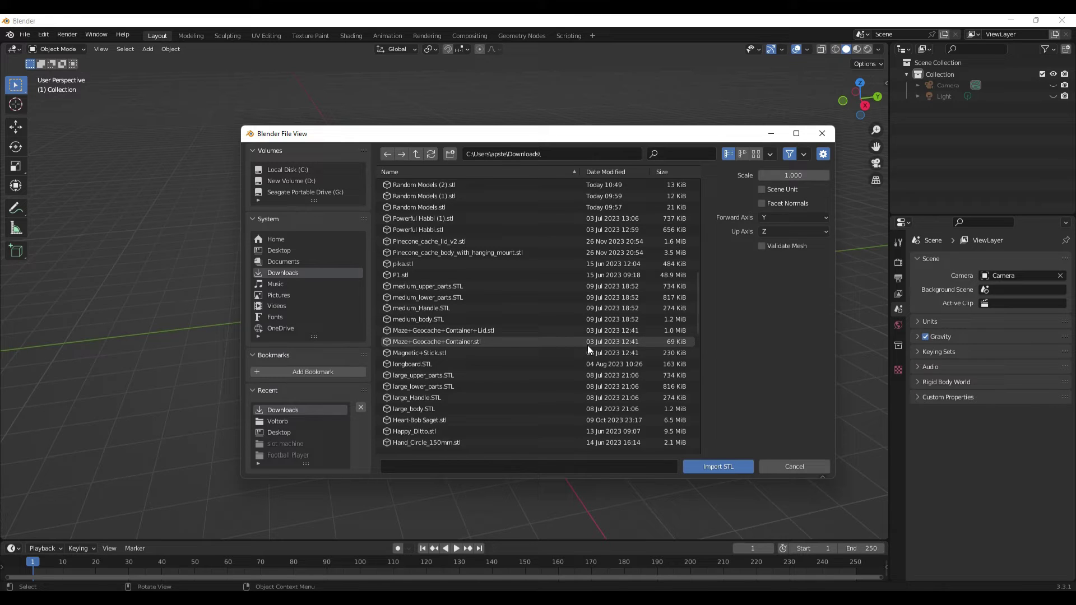
{"action": "left_click", "coordinate": [416, 409]}
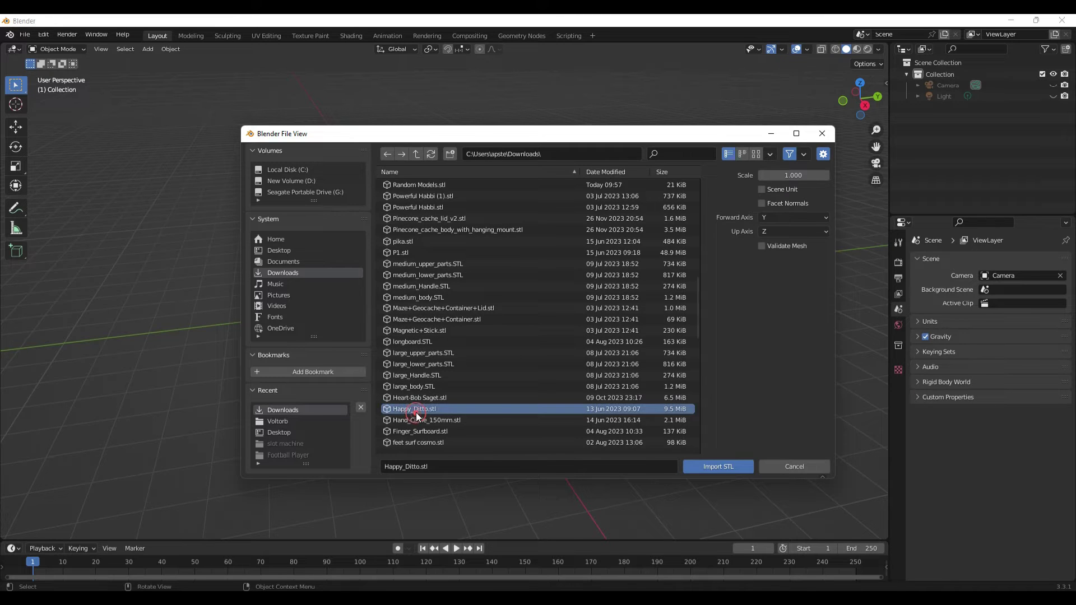
{"action": "left_click", "coordinate": [697, 462]}
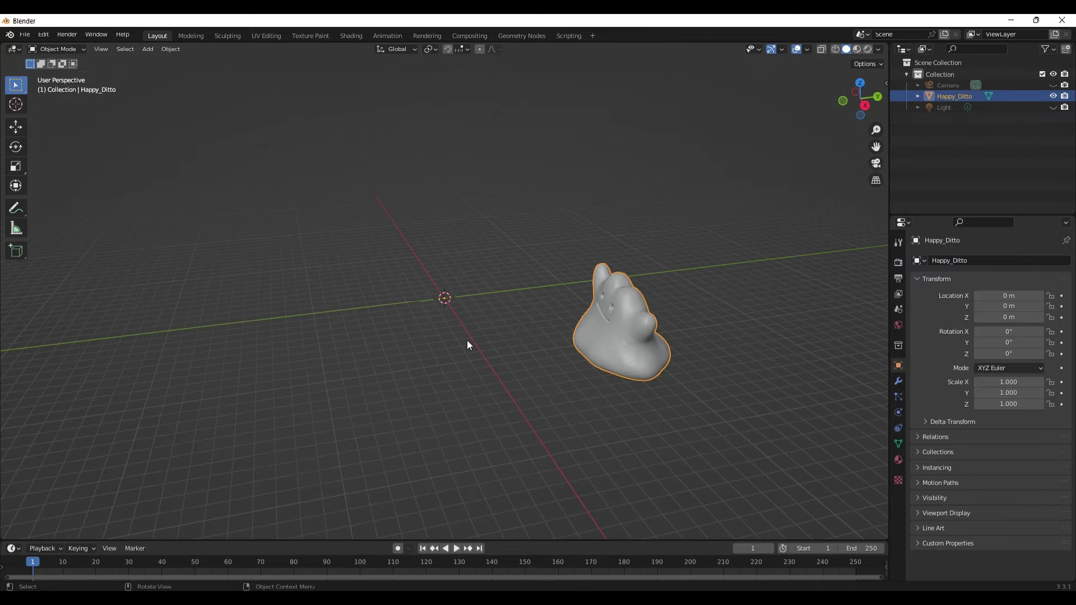
- Move the Happy_Ditto model close to the world origin, to about X -115.8 m, Y -2.1 m, Z -9.4 m, and deselect it
{"action": "middle_click_drag", "start_coordinate": [469, 343], "coordinate": [558, 320]}
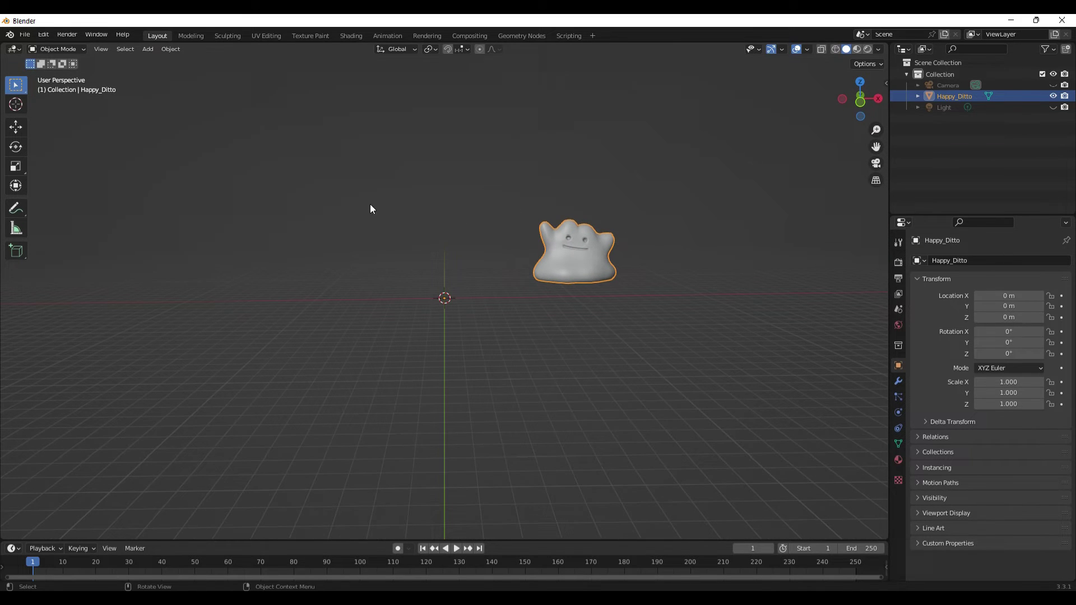
{"action": "left_click", "coordinate": [16, 128]}
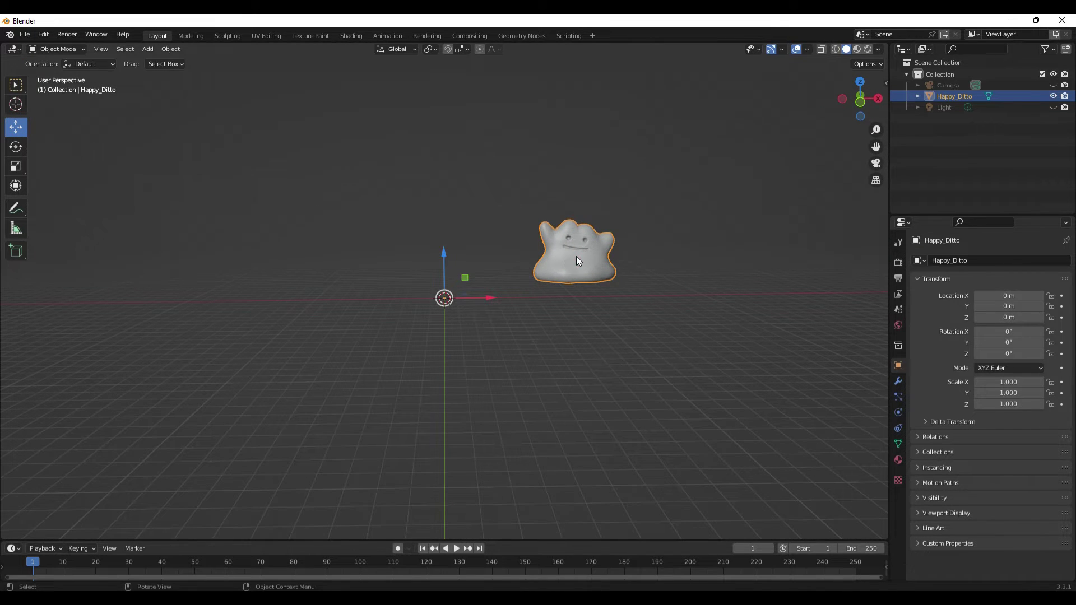
{"action": "left_click_drag", "start_coordinate": [576, 256], "coordinate": [532, 273]}
{"action": "left_click", "coordinate": [559, 269]}
{"action": "left_click_drag", "start_coordinate": [443, 299], "coordinate": [293, 307]}
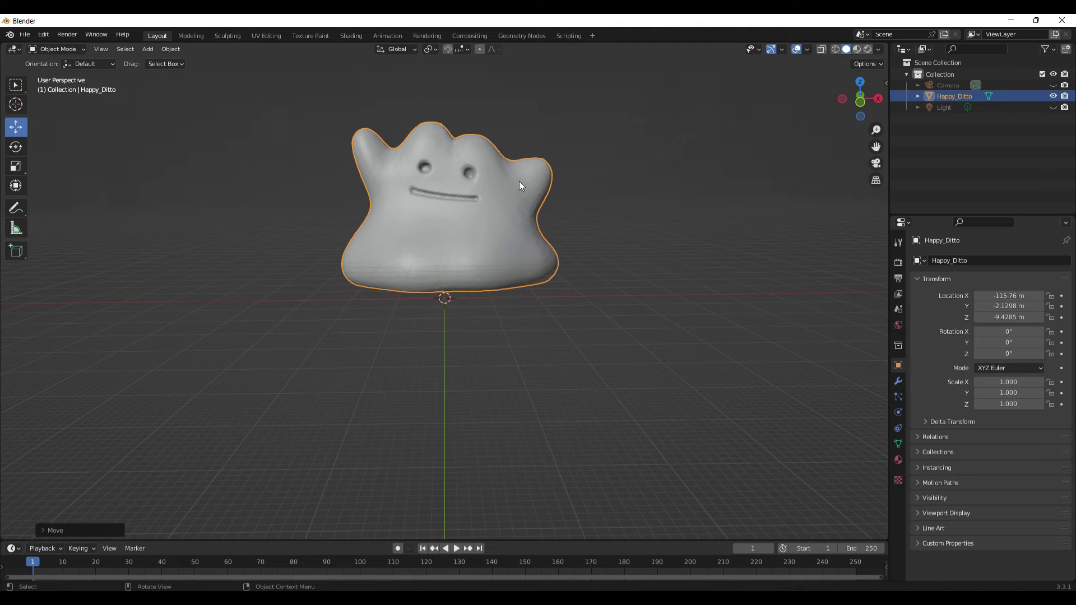
{"action": "left_click", "coordinate": [600, 159]}
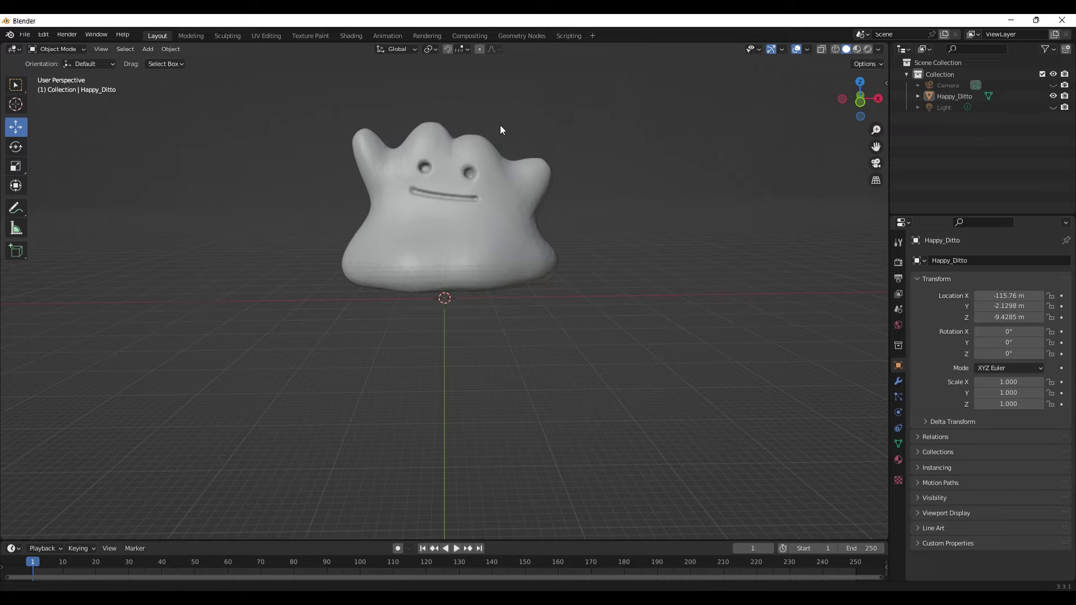
- In Edit Mode, select the whole Happy_Ditto mesh and bisect it diagonally from beside its raised arm down across the face to the opposite side
{"action": "middle_click_drag", "start_coordinate": [499, 126], "coordinate": [503, 234]}
{"action": "scroll", "coordinate": [462, 229], "scroll_direction": "up", "scroll_amount": 4}
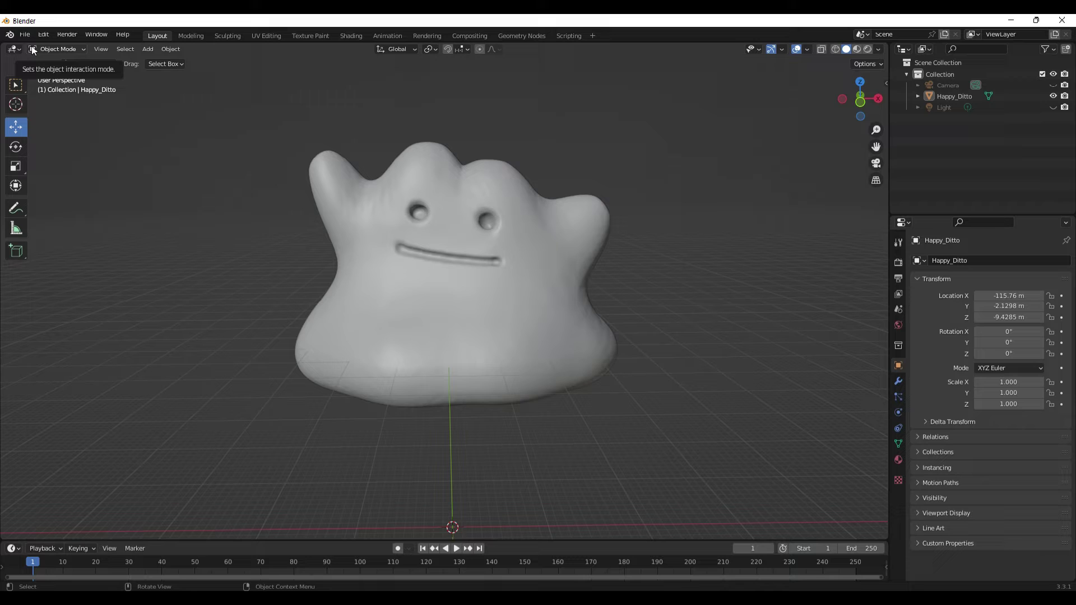
{"action": "left_click", "coordinate": [56, 49]}
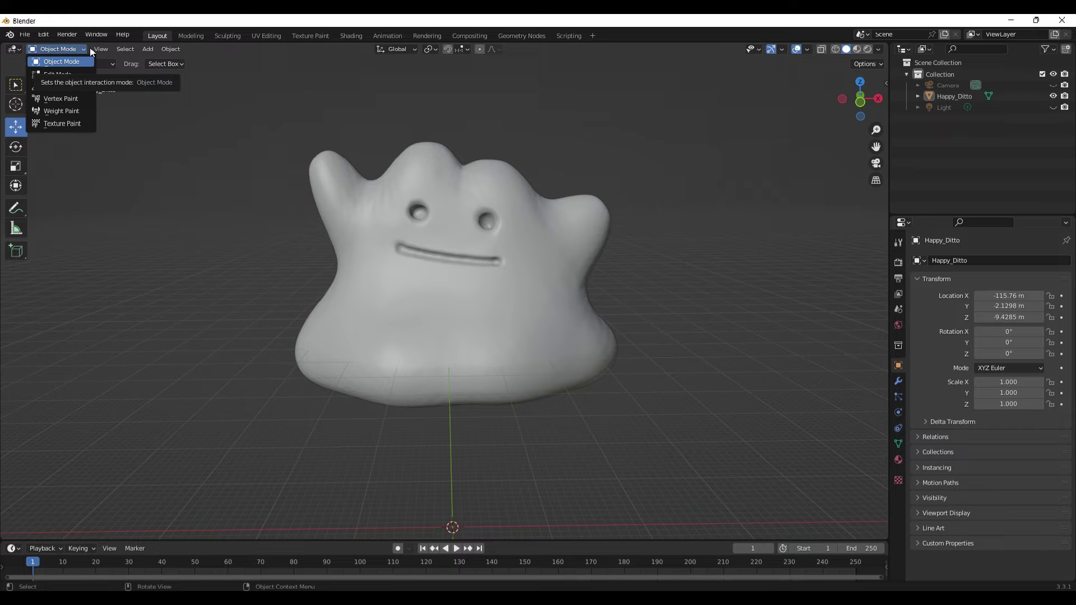
{"action": "left_click", "coordinate": [72, 76]}
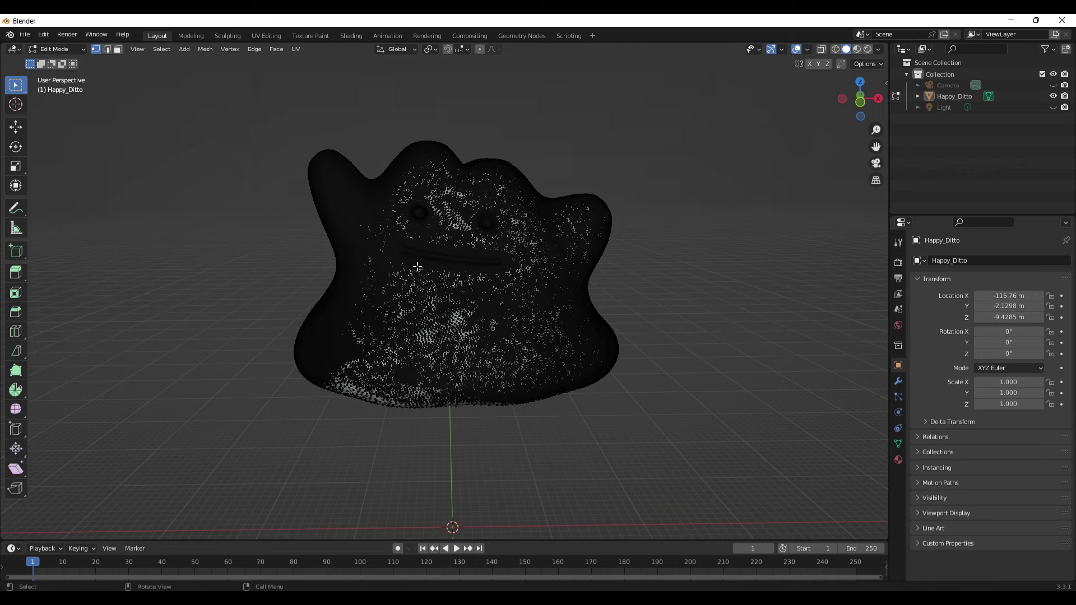
{"action": "left_click", "coordinate": [16, 354]}
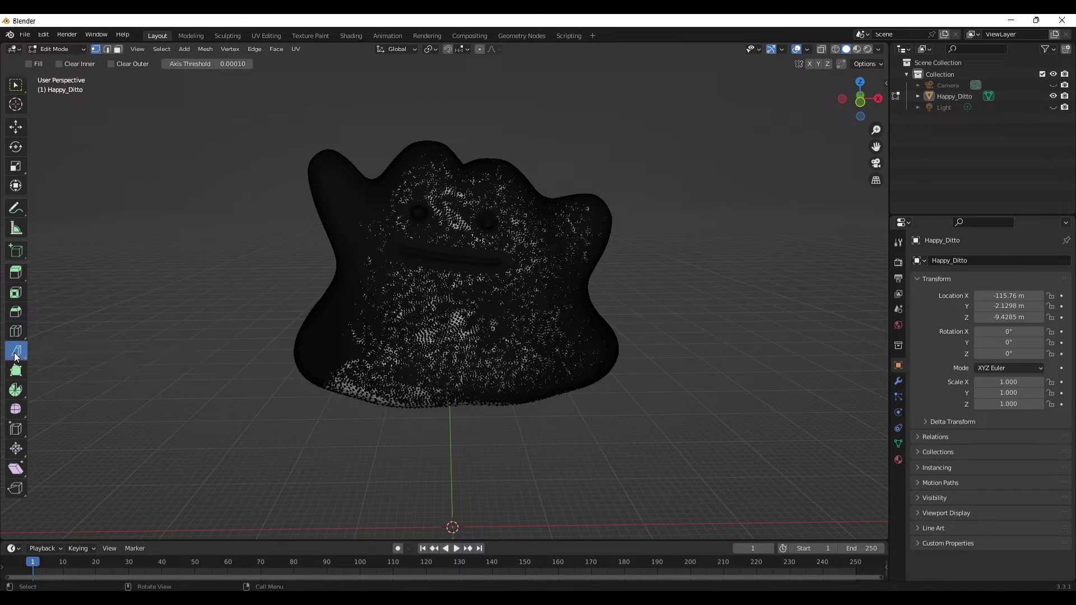
{"action": "left_click", "coordinate": [276, 151]}
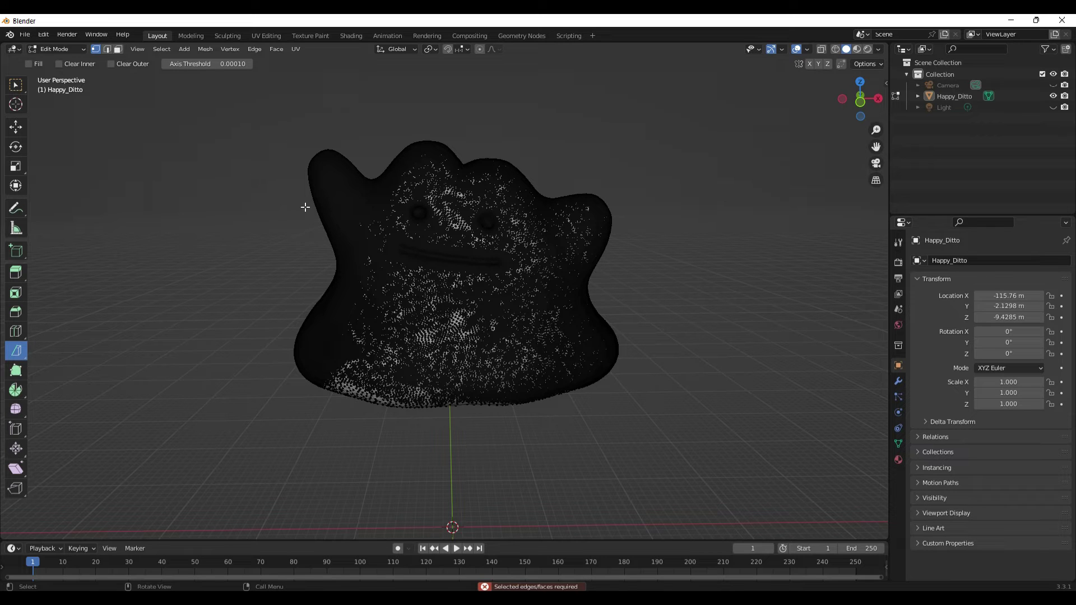
{"action": "left_click", "coordinate": [335, 207]}
{"action": "key", "text": "a"}
{"action": "mouse_move", "coordinate": [274, 167]}
{"action": "left_mouse_down"}
{"action": "mouse_move", "coordinate": [480, 409]}
{"action": "mouse_move", "coordinate": [576, 348]}
{"action": "mouse_move", "coordinate": [648, 345]}
{"action": "left_mouse_up"}
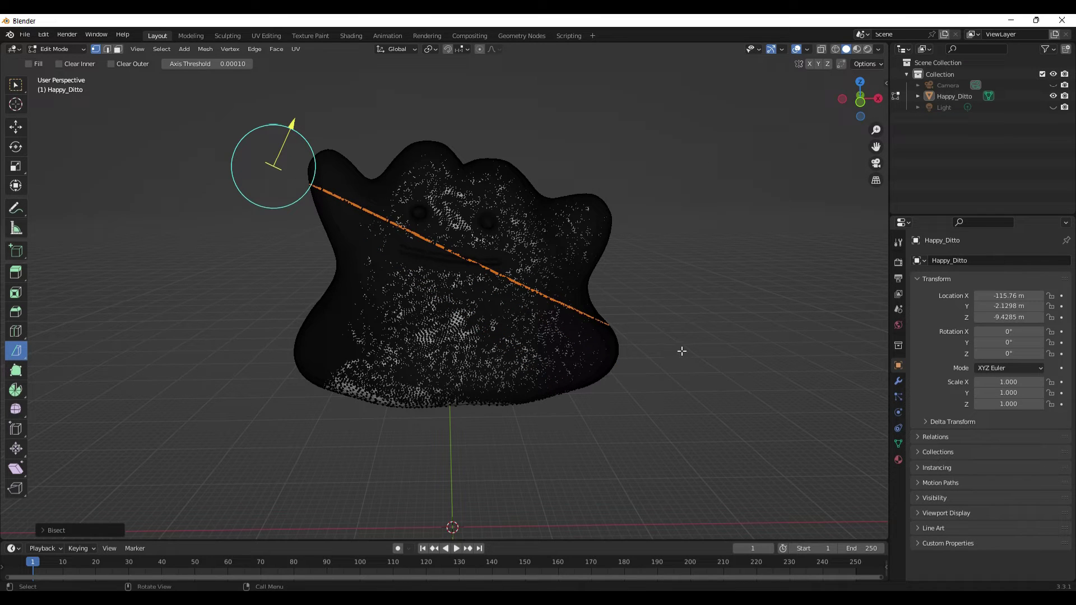
- Select the loop inner-region above the bisect cut and separate that selection into its own object
{"action": "left_click", "coordinate": [161, 49]}
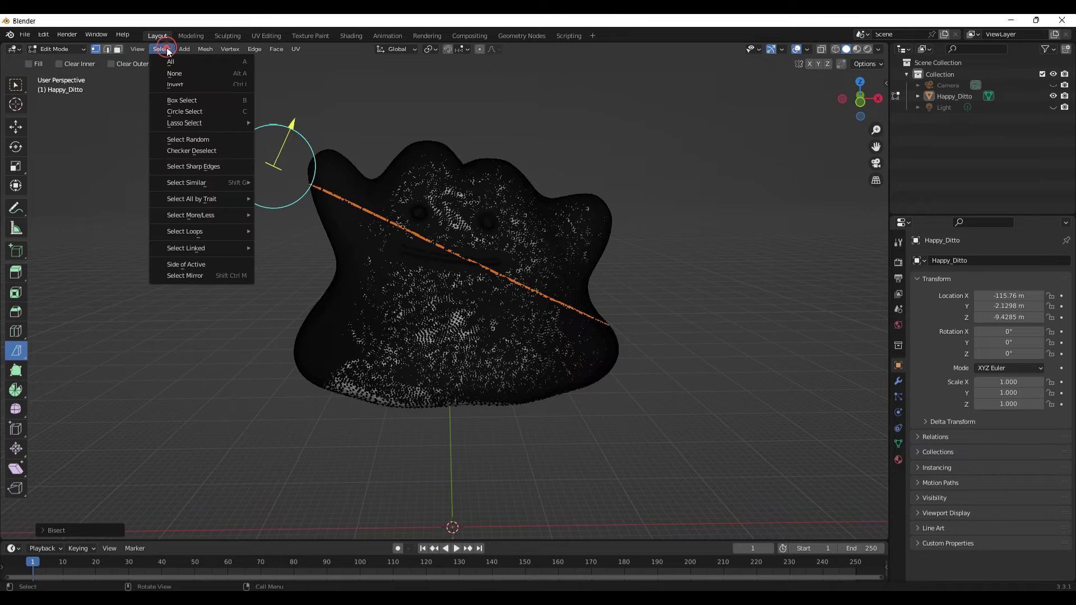
{"action": "mouse_move", "coordinate": [213, 231]}
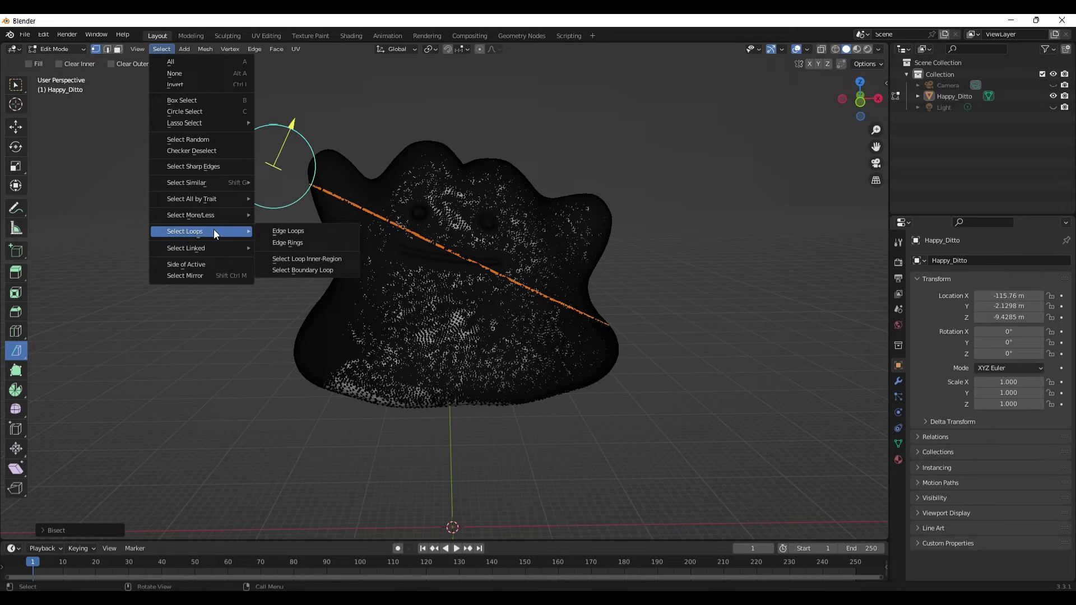
{"action": "left_click", "coordinate": [297, 262]}
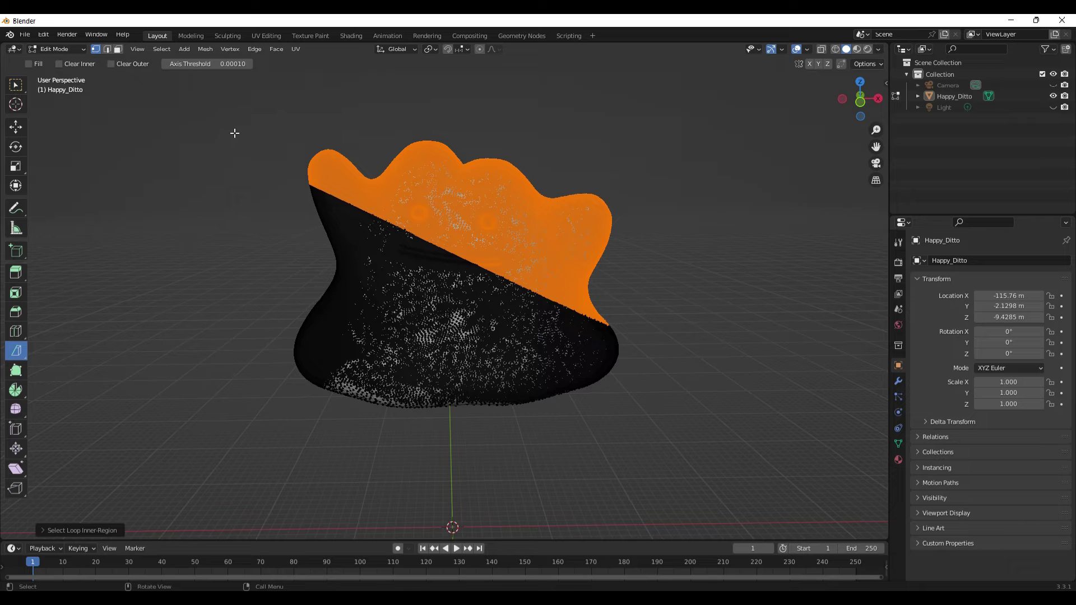
{"action": "left_click", "coordinate": [258, 49]}
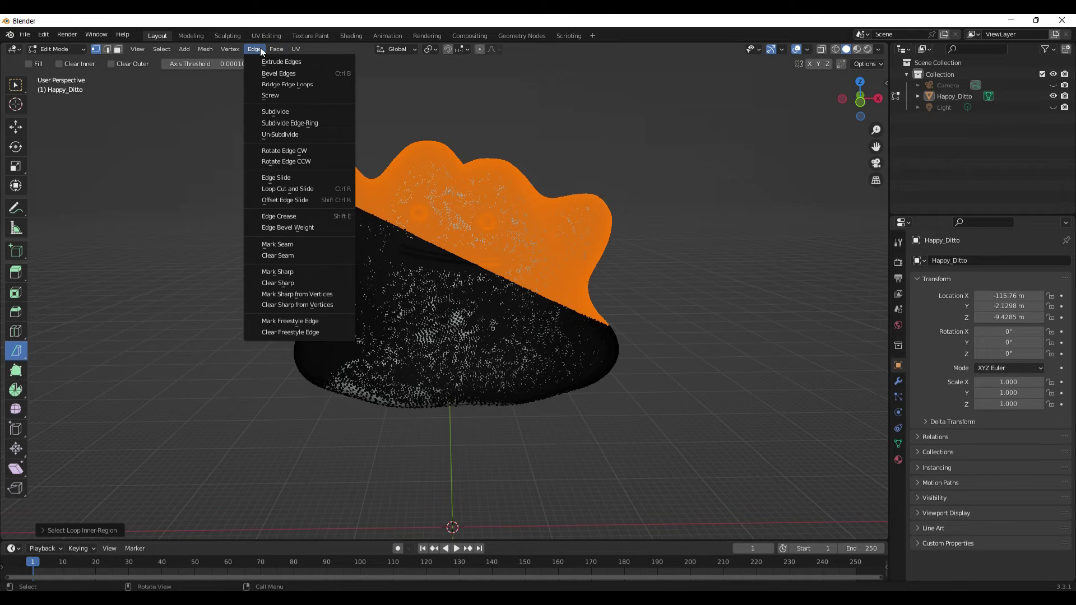
{"action": "mouse_move", "coordinate": [276, 52]}
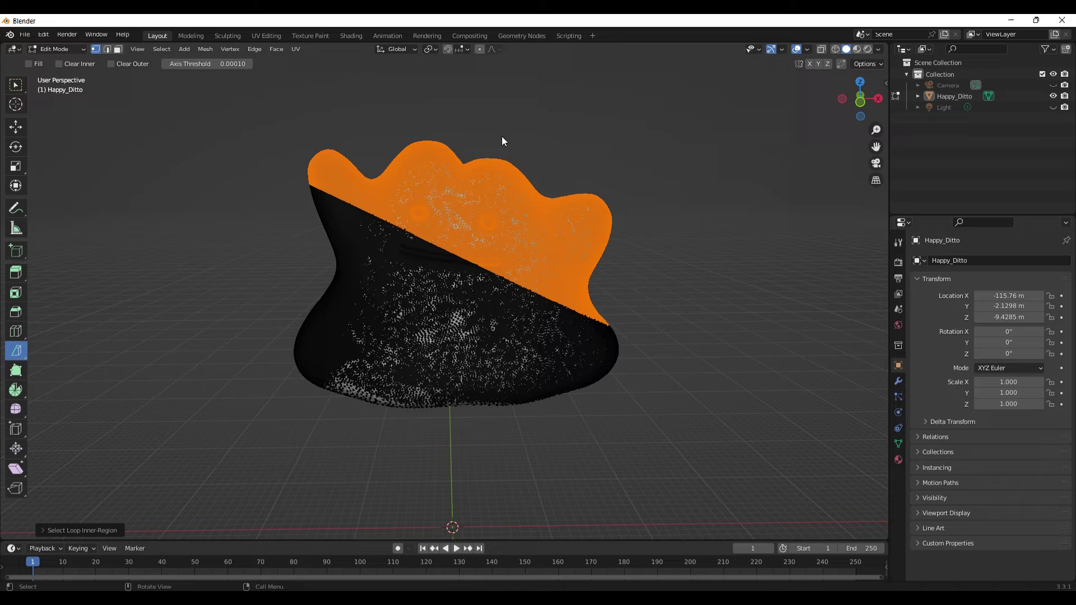
{"action": "key", "text": "p"}
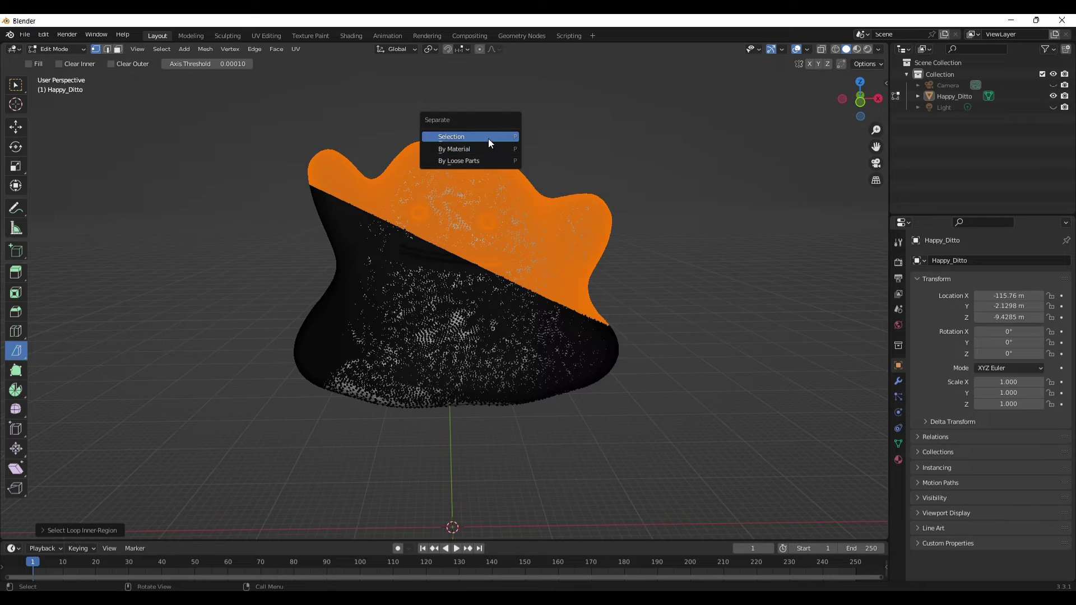
{"action": "left_click", "coordinate": [489, 139]}
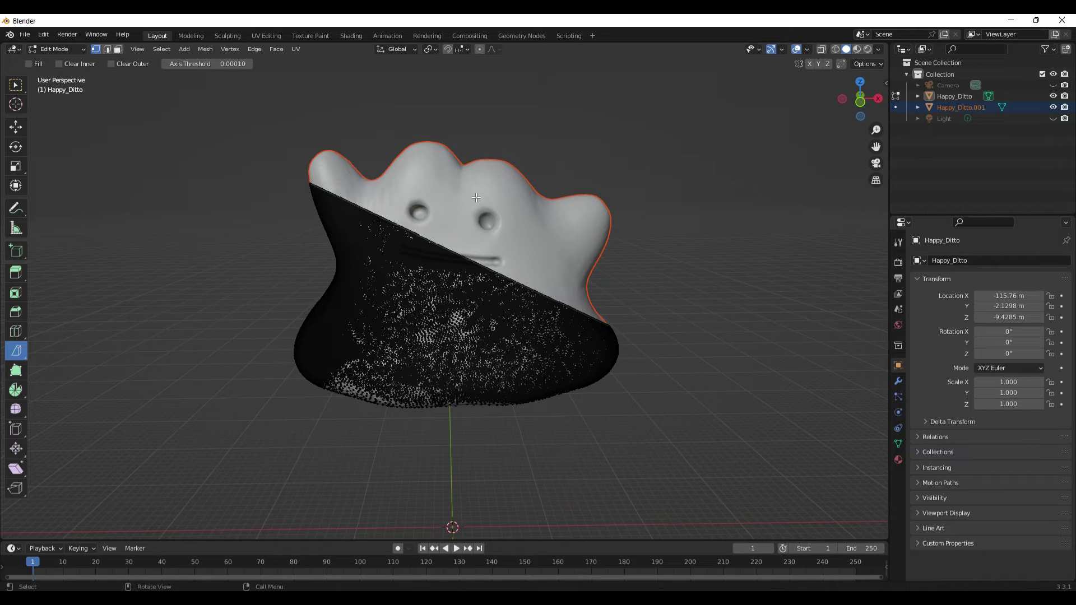
- Return to Object Mode and raise the separated upper piece along Z to about 9.1 m, clear of the lower half
{"action": "left_click", "coordinate": [56, 49]}
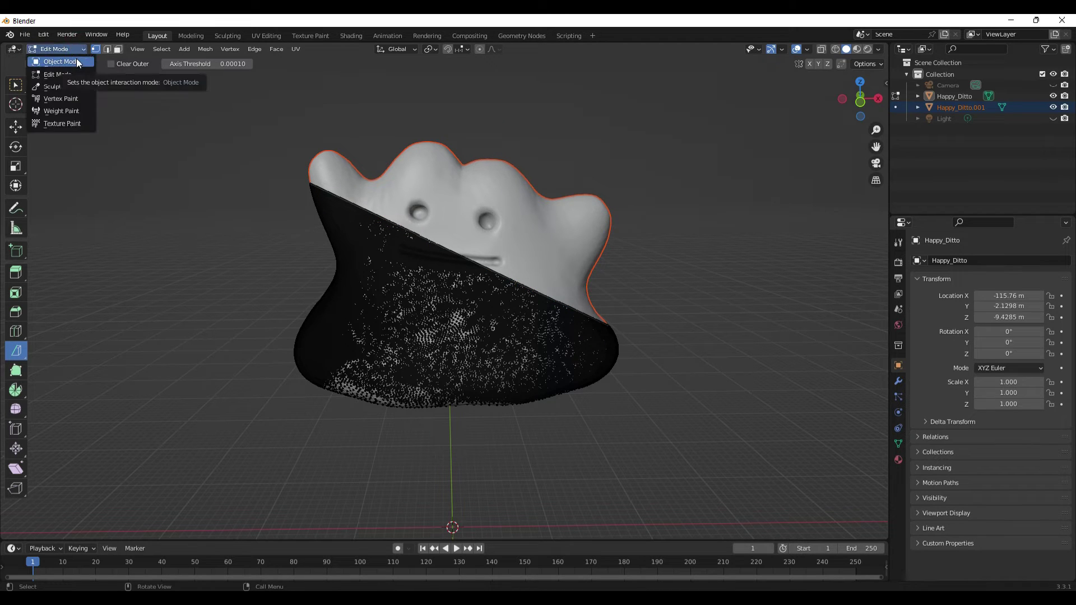
{"action": "left_click", "coordinate": [76, 61]}
{"action": "left_click", "coordinate": [267, 287]}
{"action": "left_click", "coordinate": [449, 218]}
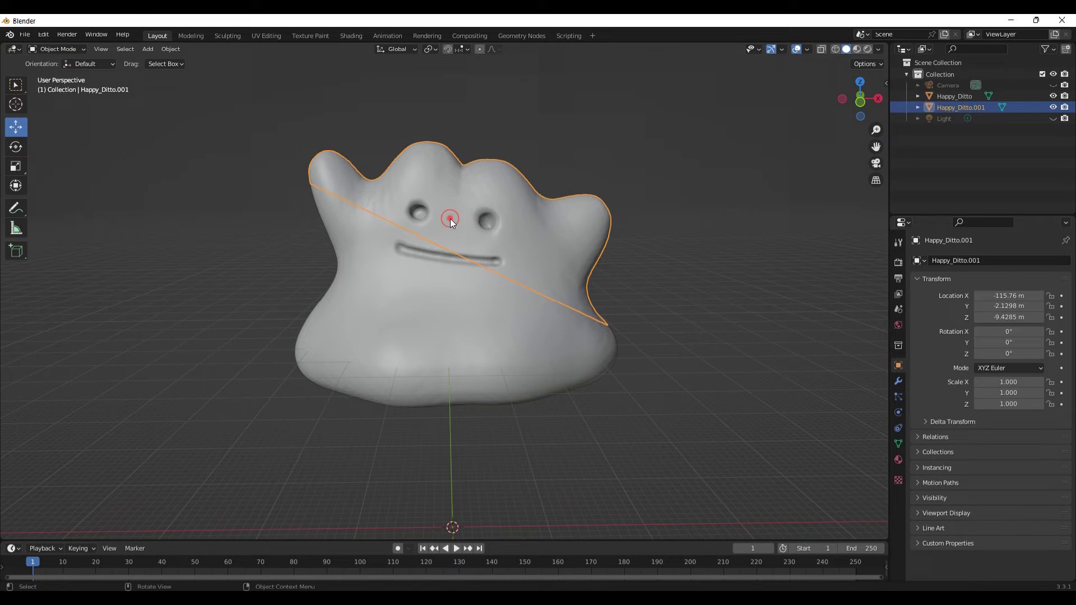
{"action": "scroll", "coordinate": [449, 218], "scroll_direction": "down", "scroll_amount": 4}
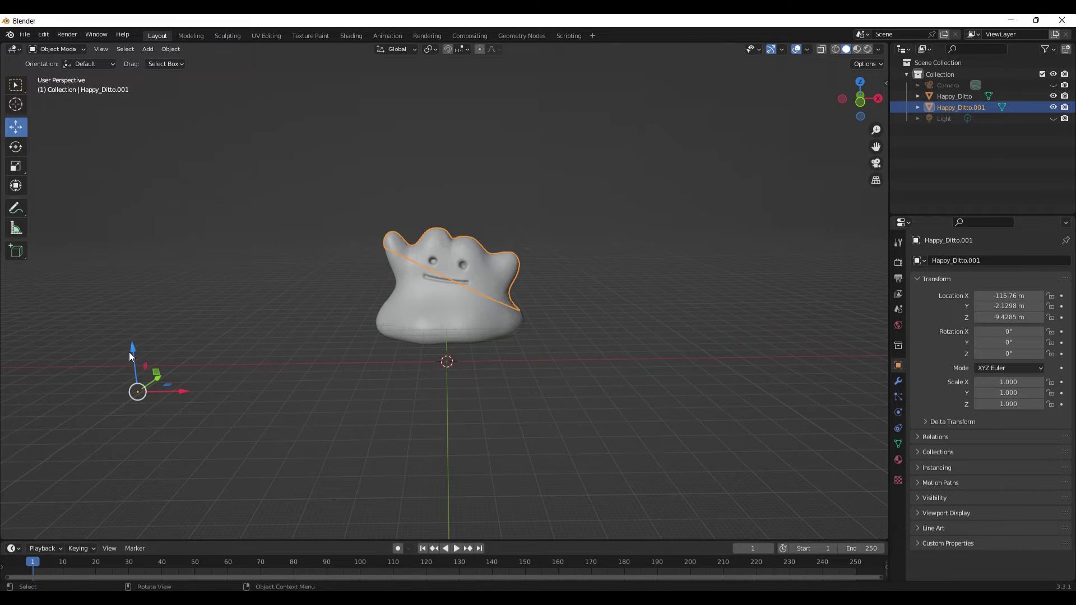
{"action": "left_click_drag", "start_coordinate": [132, 349], "coordinate": [130, 300]}
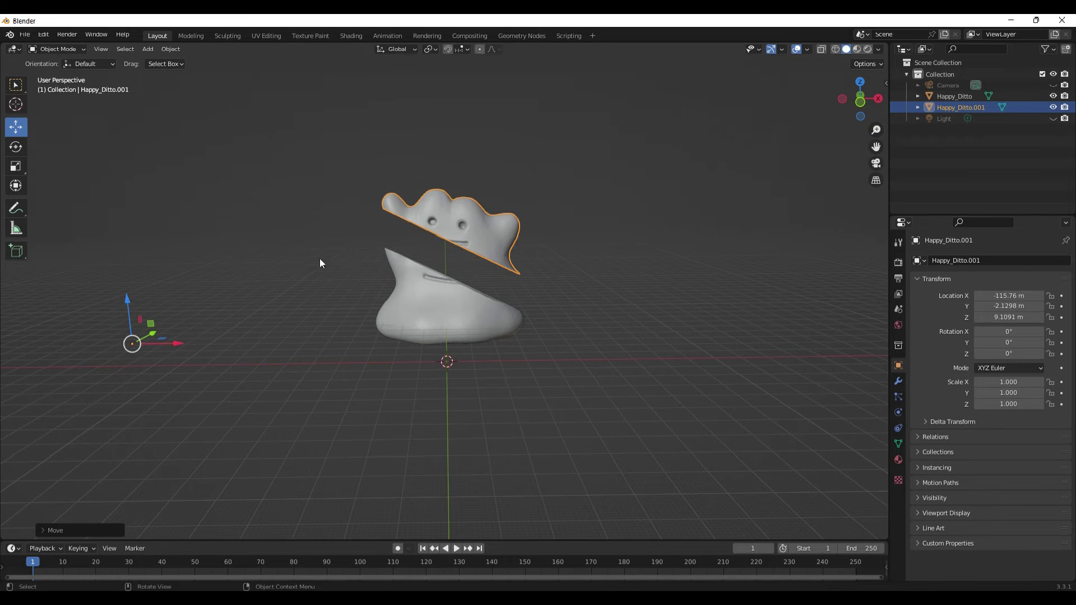
{"action": "middle_click_drag", "start_coordinate": [459, 243], "coordinate": [415, 278]}
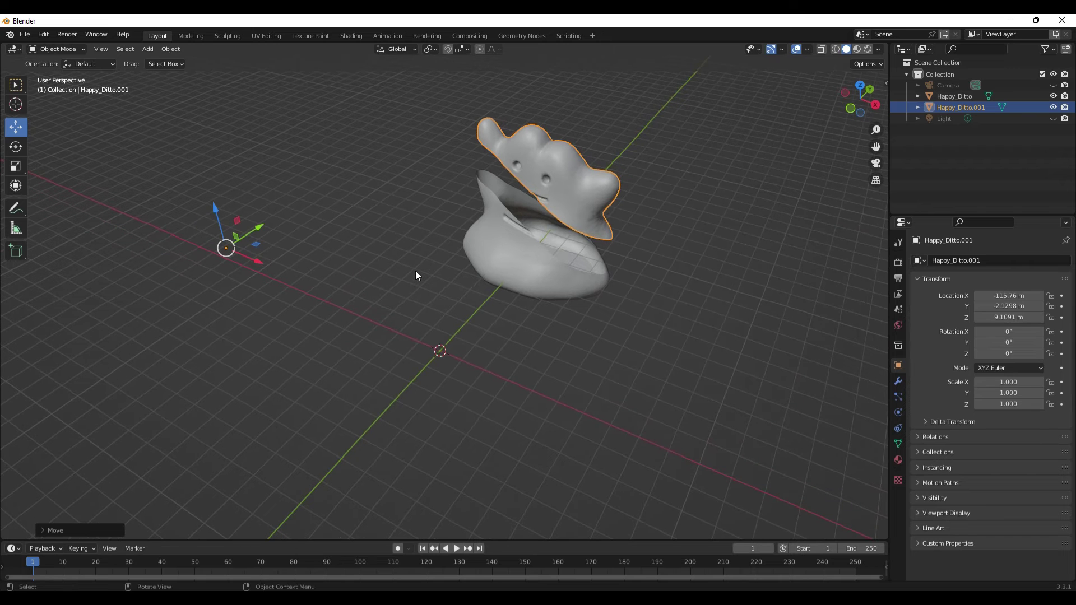
- Undo raising and separating the upper piece, restoring the single Happy_Ditto mesh in Edit Mode, and clear the mesh selection
{"action": "key", "text": "ctrl+z"}
{"action": "key", "text": "ctrl+z"}
{"action": "middle_click_drag", "start_coordinate": [415, 271], "coordinate": [422, 241]}
{"action": "left_click", "coordinate": [533, 264]}
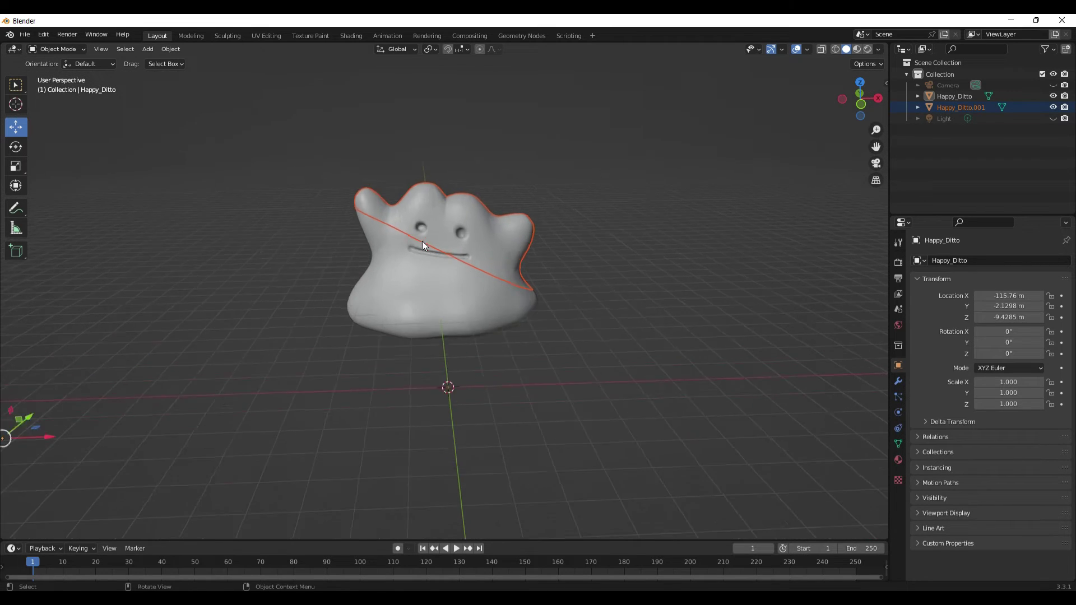
{"action": "scroll", "coordinate": [422, 241], "scroll_direction": "up", "scroll_amount": 2}
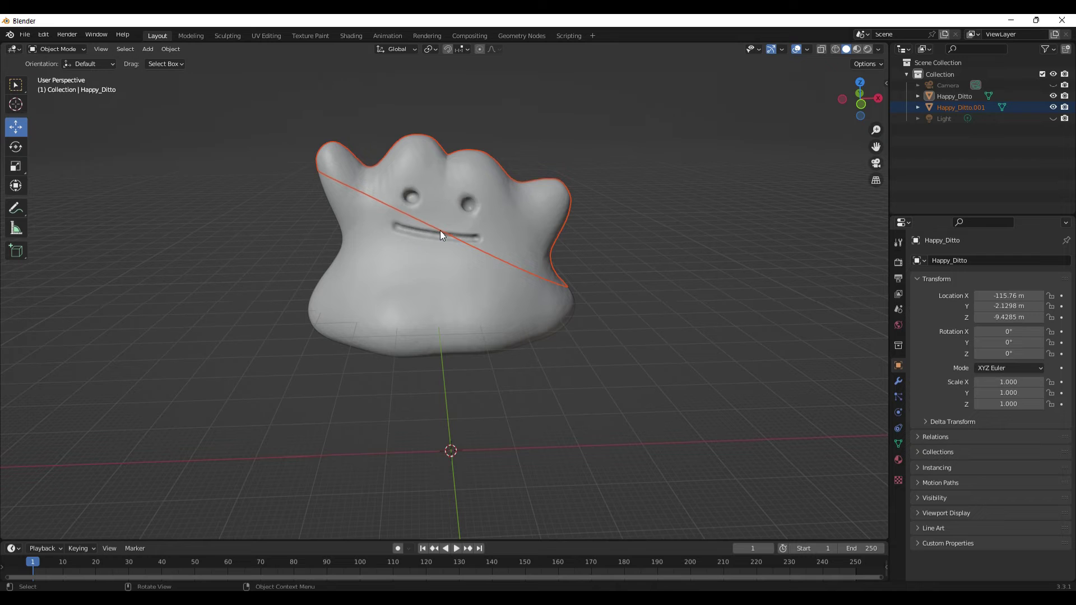
{"action": "key", "text": "Tab"}
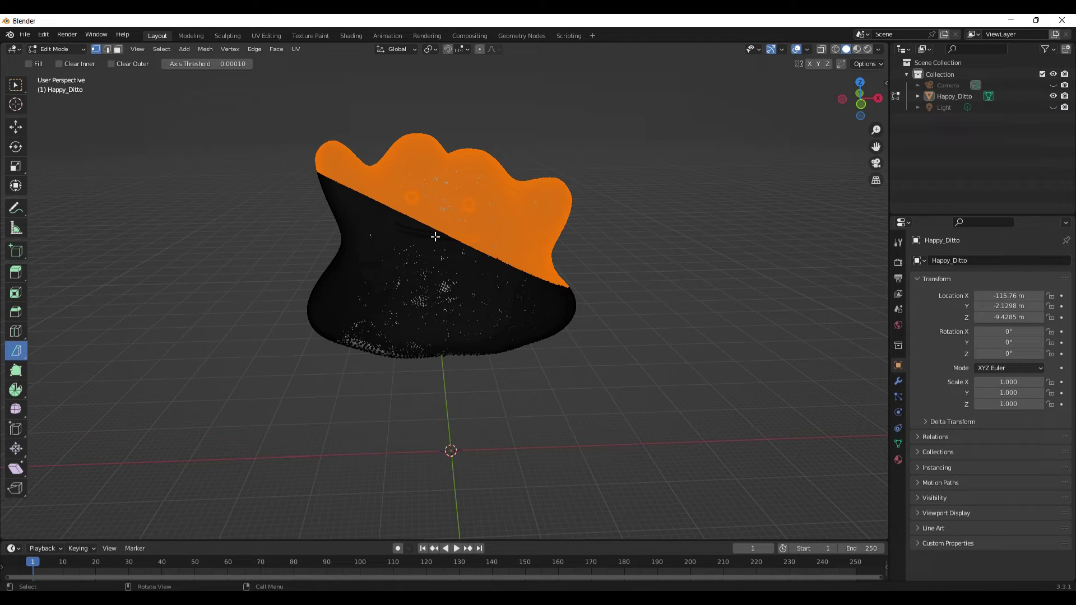
{"action": "left_click", "coordinate": [288, 227]}
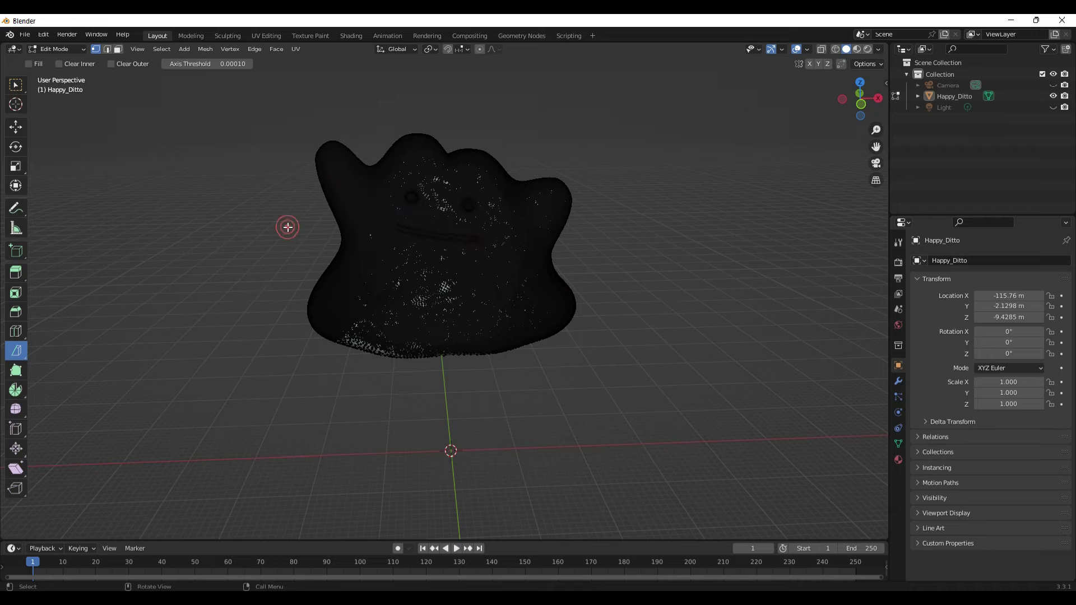
- In Sculpt Mode, use the Grab brush at 50 px radius and 0.400 strength to pull the mouth corners up and shape a curved smile
{"action": "left_click", "coordinate": [49, 51]}
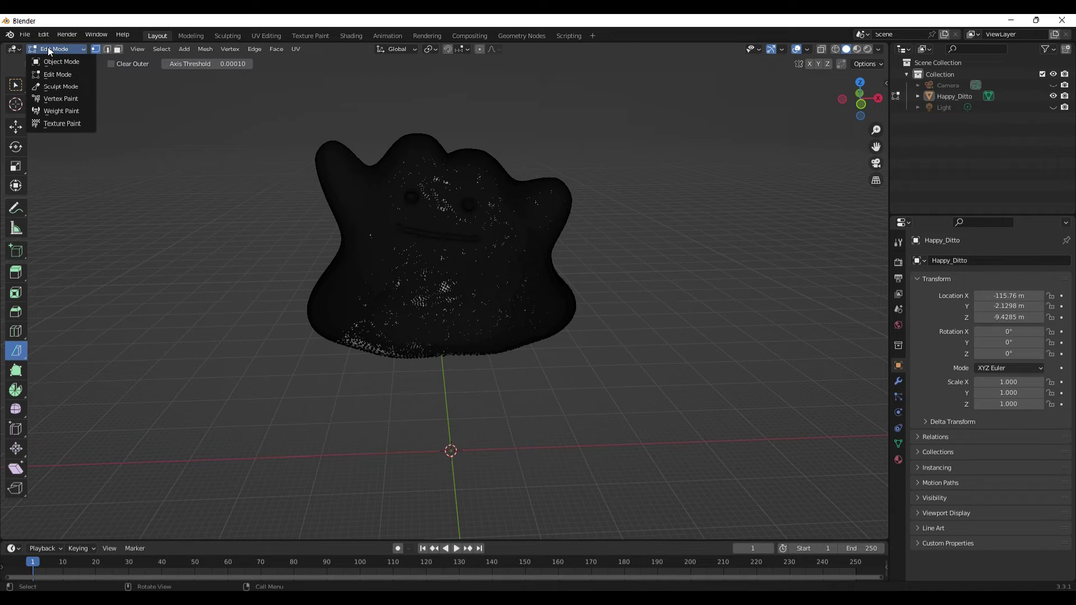
{"action": "left_click", "coordinate": [60, 87]}
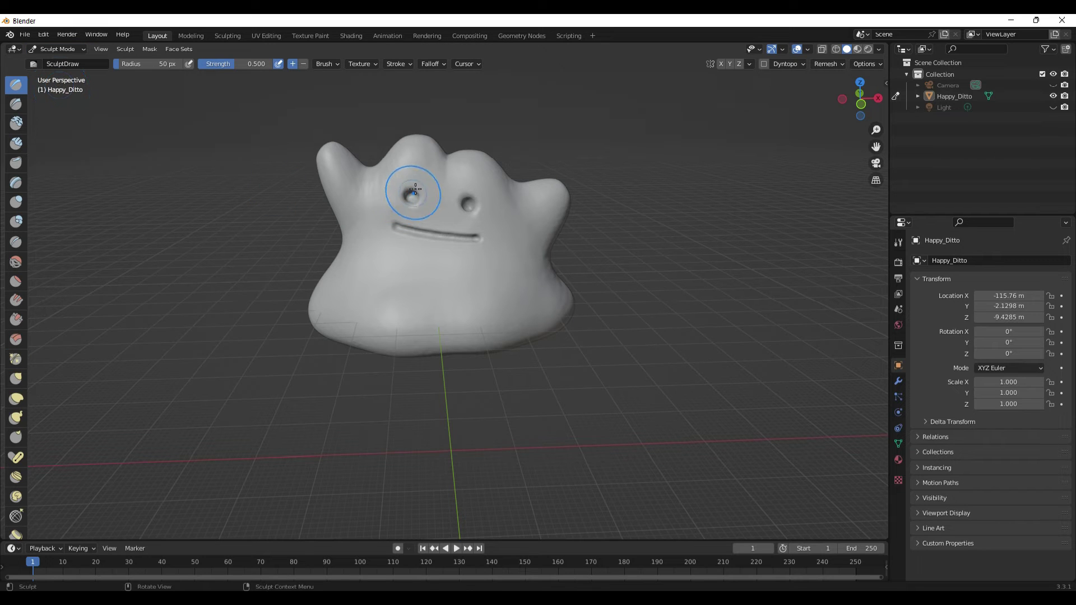
{"action": "middle_click_drag", "start_coordinate": [426, 180], "coordinate": [372, 272], "text": "shift"}
{"action": "scroll", "coordinate": [372, 272], "scroll_direction": "up", "scroll_amount": 3}
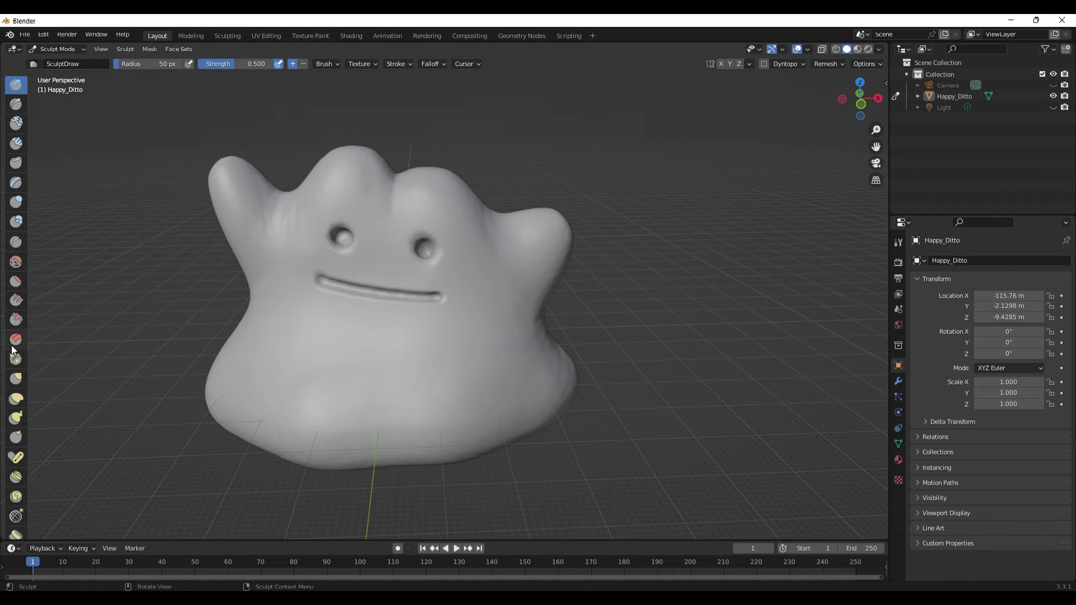
{"action": "left_click", "coordinate": [16, 380]}
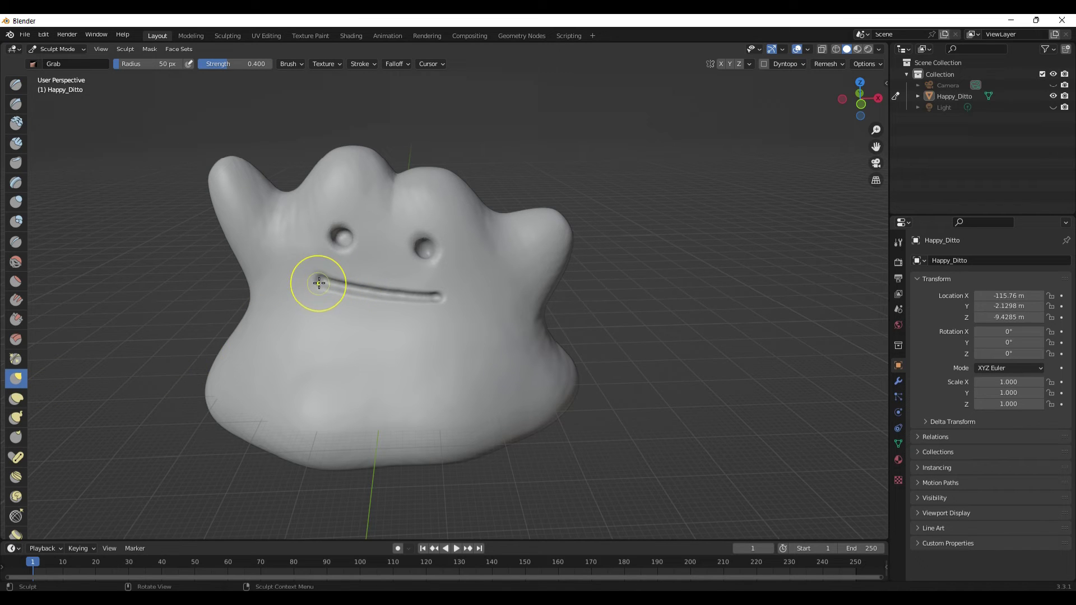
{"action": "left_click_drag", "start_coordinate": [319, 279], "coordinate": [311, 264]}
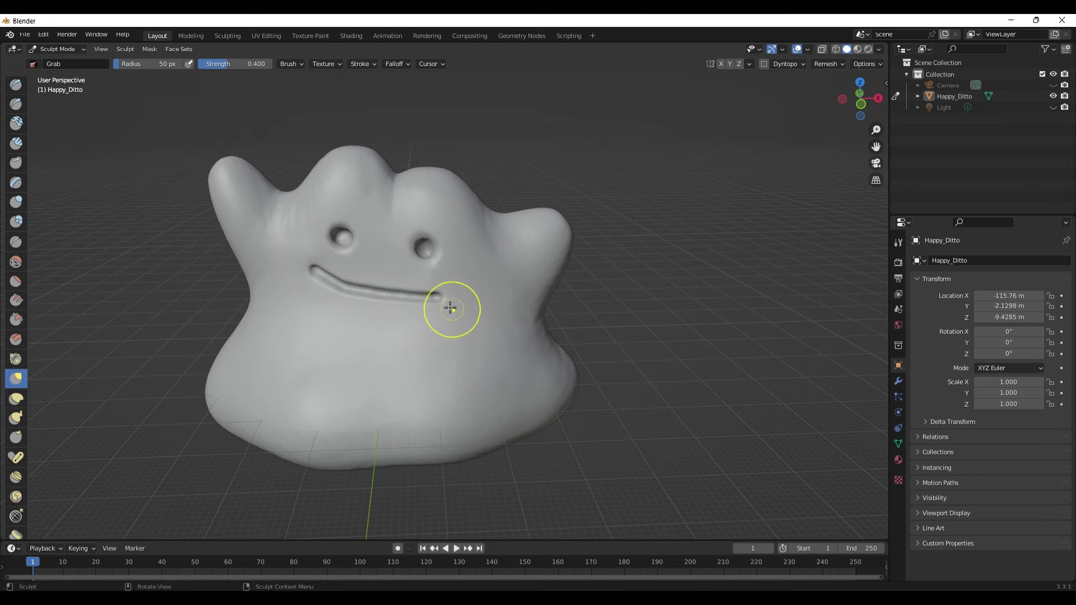
{"action": "mouse_move", "coordinate": [440, 296]}
{"action": "left_mouse_down"}
{"action": "mouse_move", "coordinate": [469, 283]}
{"action": "mouse_move", "coordinate": [469, 258]}
{"action": "left_mouse_up"}
{"action": "left_click_drag", "start_coordinate": [353, 291], "coordinate": [398, 301]}
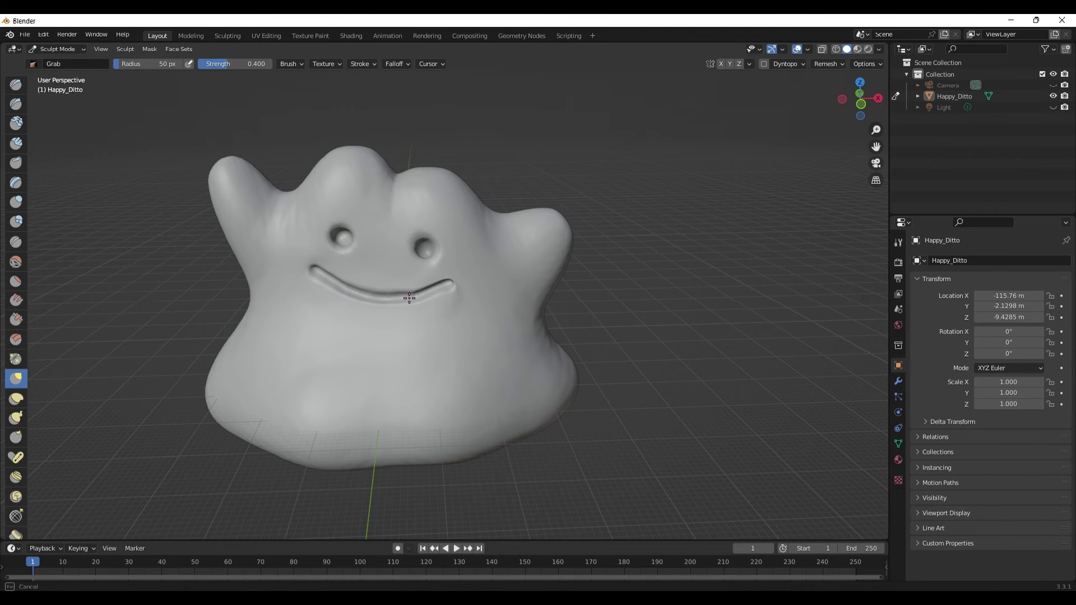
{"action": "left_click_drag", "start_coordinate": [414, 301], "coordinate": [410, 299]}
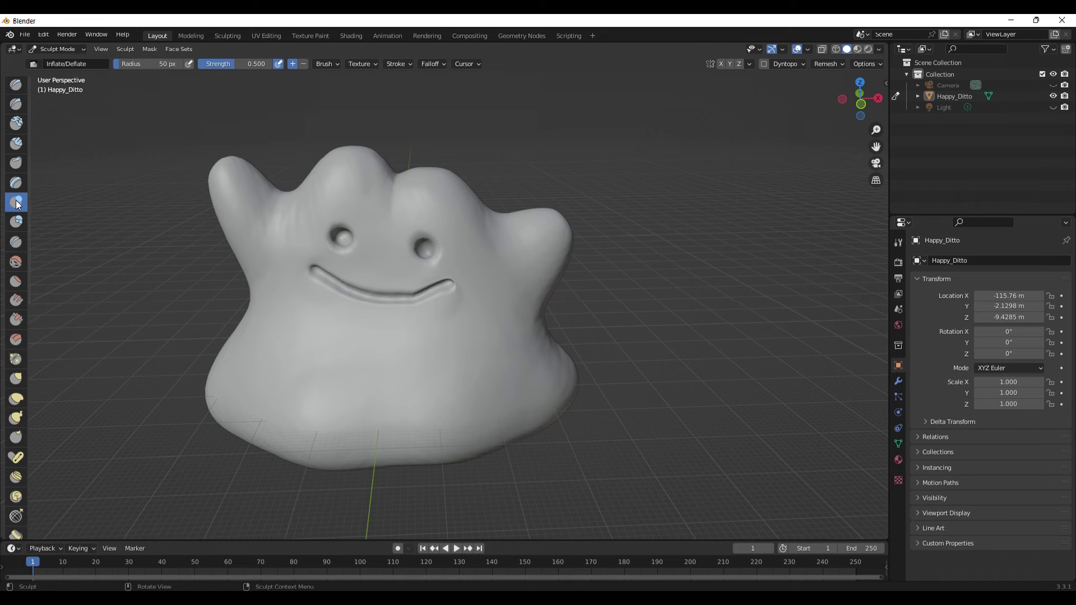
- With the Inflate/Deflate brush at 0.500 strength, inflate the tip of the raised arm and deflate both eye sockets
{"action": "mouse_move", "coordinate": [223, 168]}
{"action": "left_mouse_down"}
{"action": "mouse_move", "coordinate": [210, 139]}
{"action": "mouse_move", "coordinate": [220, 167]}
{"action": "left_mouse_up"}
{"action": "left_click_drag", "start_coordinate": [339, 241], "coordinate": [343, 236], "text": "ctrl"}
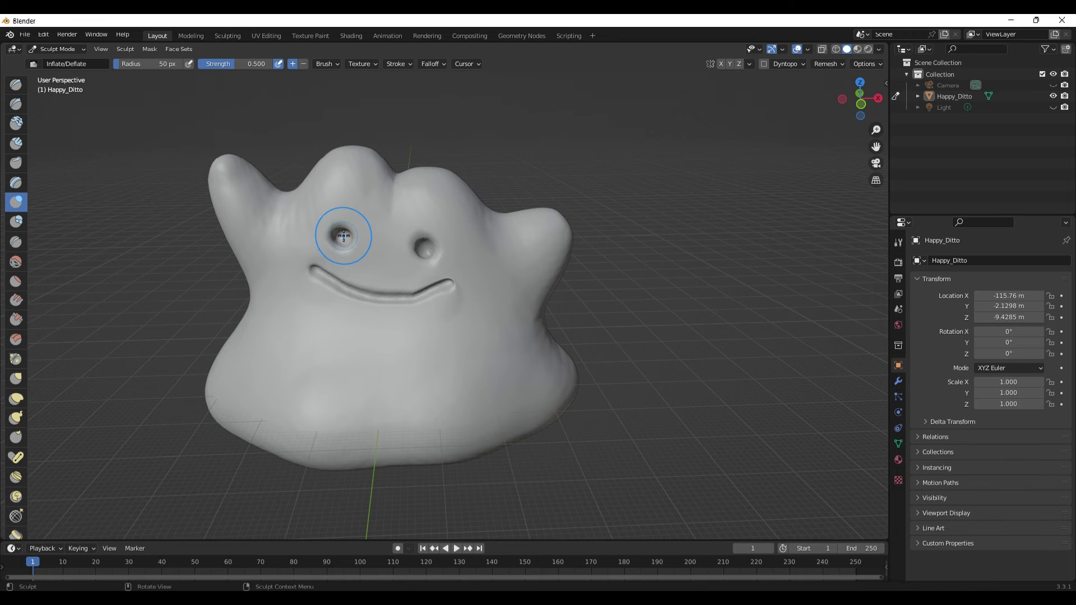
{"action": "left_click_drag", "start_coordinate": [423, 246], "coordinate": [416, 247], "text": "ctrl"}
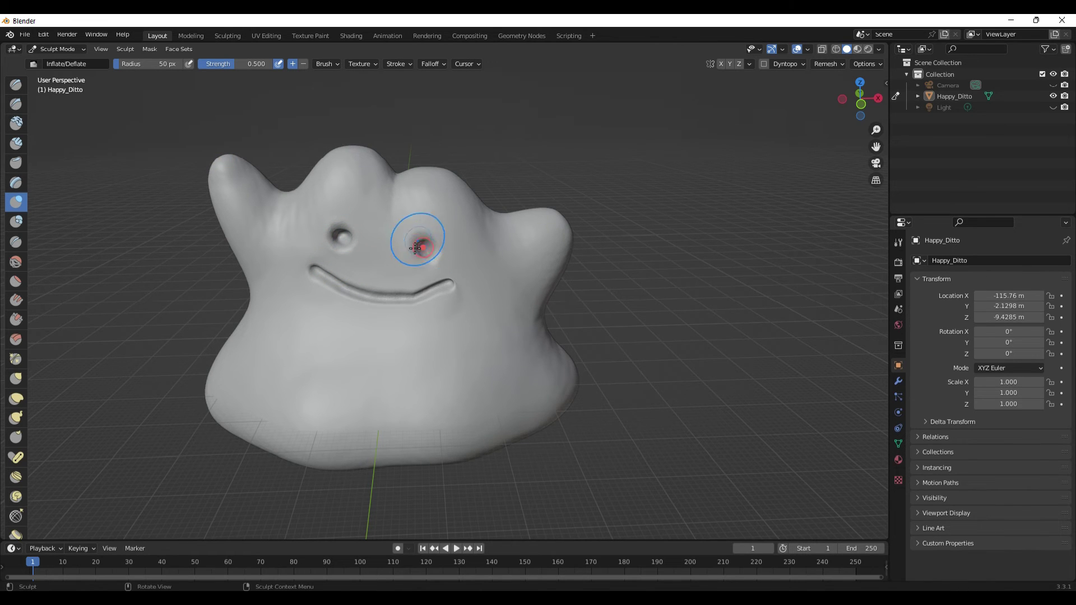
- With the Elastic Deform brush, pull both arm tips up and outward into points, undoing the extra stroke on the raised arm
{"action": "left_click", "coordinate": [16, 399]}
{"action": "left_click_drag", "start_coordinate": [227, 166], "coordinate": [211, 143]}
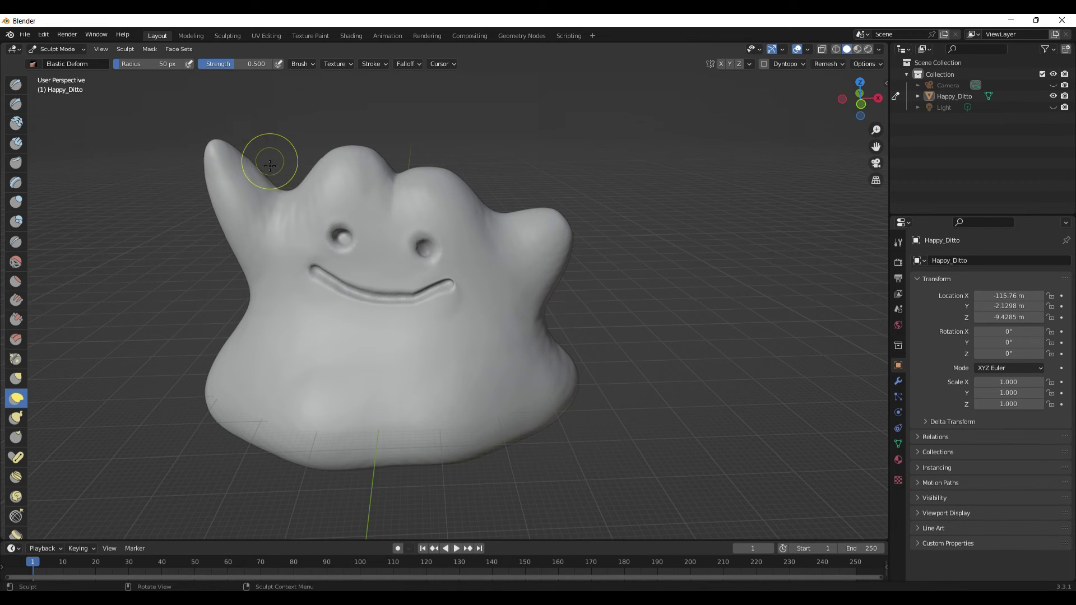
{"action": "left_click_drag", "start_coordinate": [567, 218], "coordinate": [619, 163]}
{"action": "left_click_drag", "start_coordinate": [550, 205], "coordinate": [535, 192]}
{"action": "mouse_move", "coordinate": [240, 168]}
{"action": "left_mouse_down"}
{"action": "mouse_move", "coordinate": [261, 155]}
{"action": "mouse_move", "coordinate": [260, 185]}
{"action": "mouse_move", "coordinate": [274, 168]}
{"action": "left_mouse_up"}
{"action": "key", "text": "ctrl+z"}
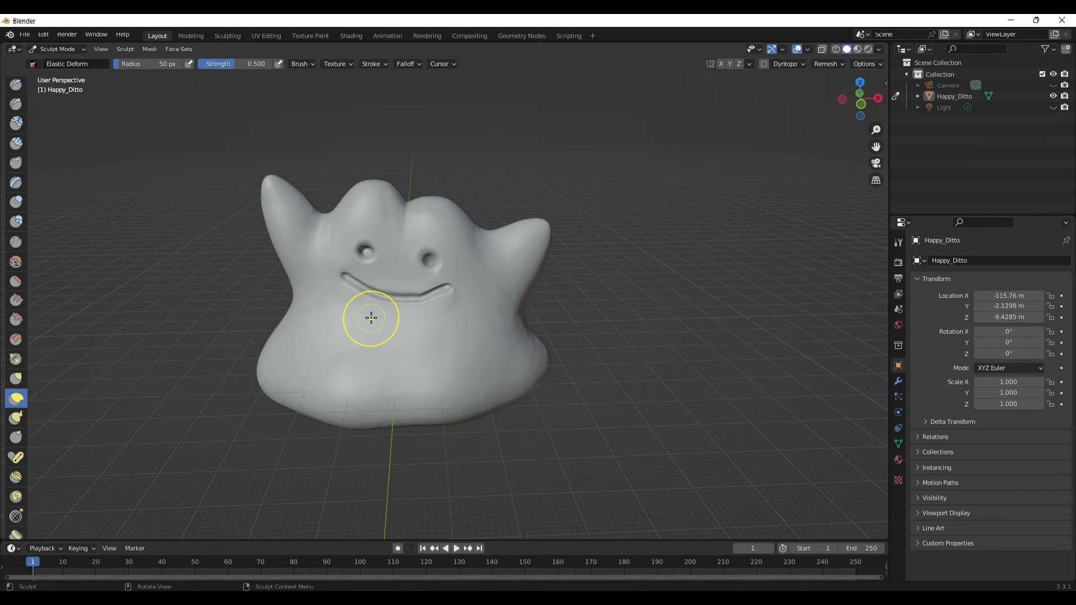
{"action": "scroll", "coordinate": [371, 317], "scroll_direction": "up", "scroll_amount": 3}
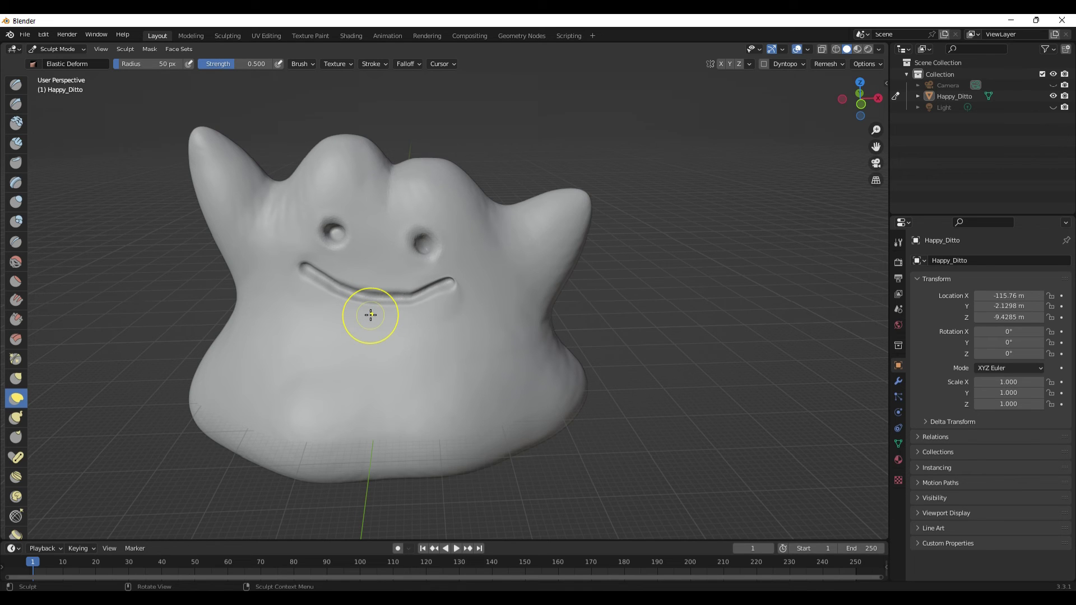
- Return to Object Mode and select the sculpted Happy_Ditto model
{"action": "left_click", "coordinate": [24, 34]}
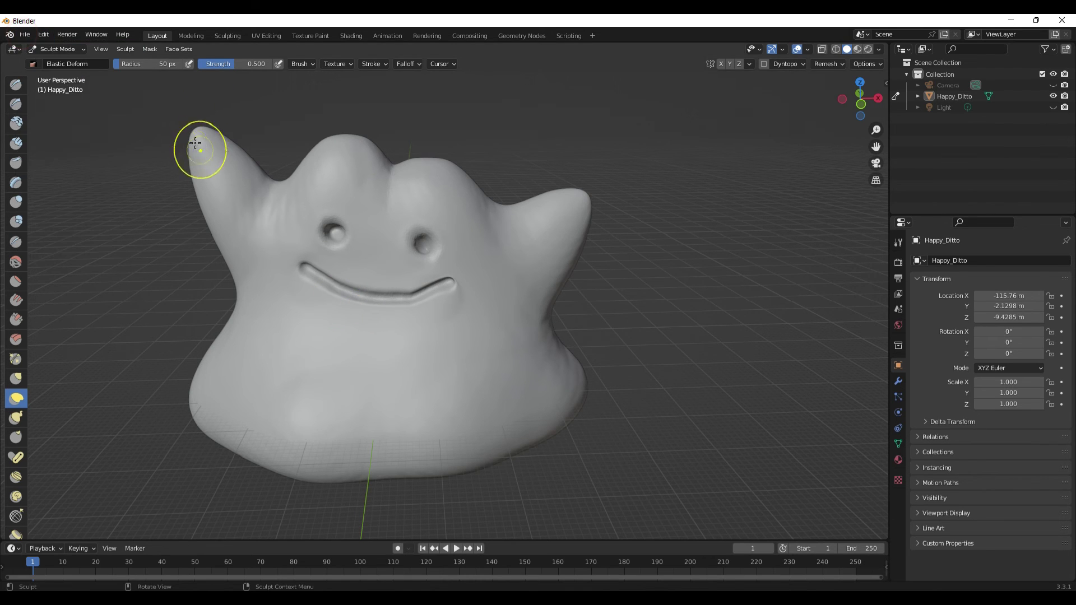
{"action": "left_click", "coordinate": [58, 49]}
{"action": "left_click", "coordinate": [63, 57]}
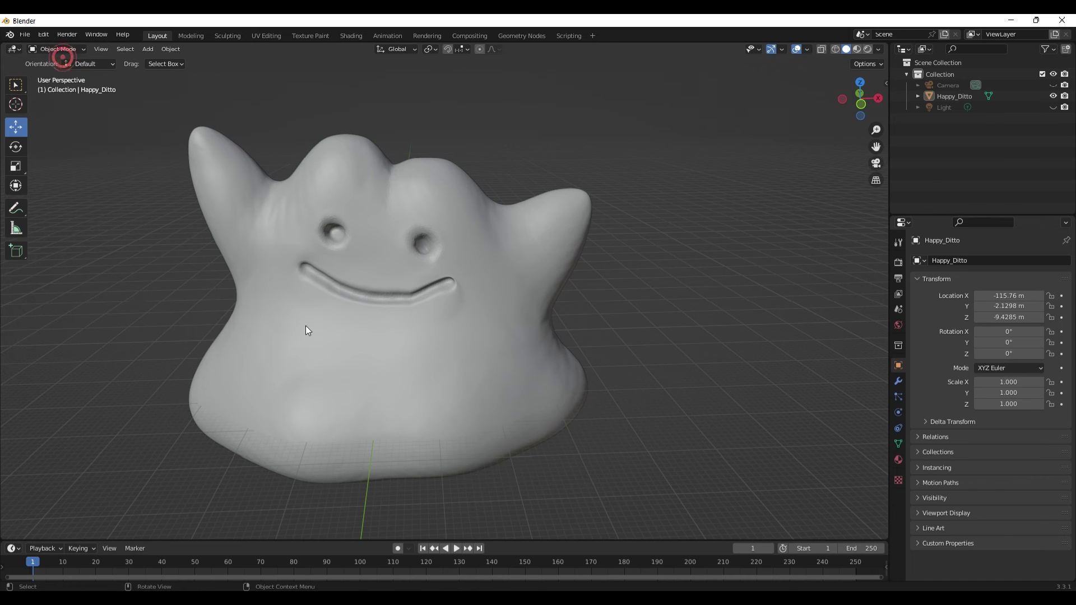
{"action": "left_click", "coordinate": [307, 328]}
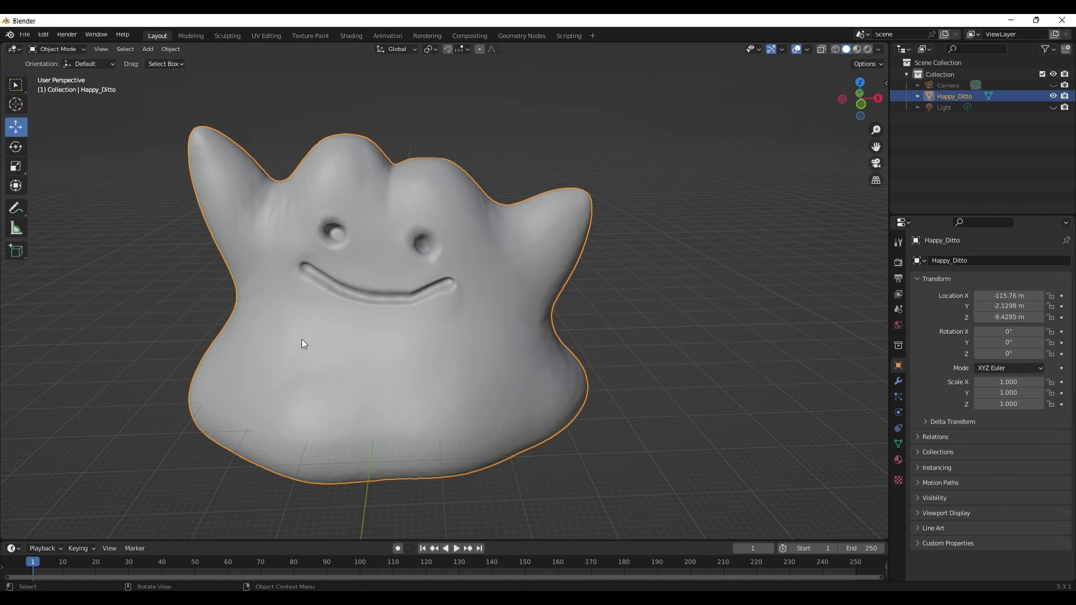
- Start an STL export of the Happy_Ditto model and restrict it to Selection Only
{"action": "left_click", "coordinate": [25, 35]}
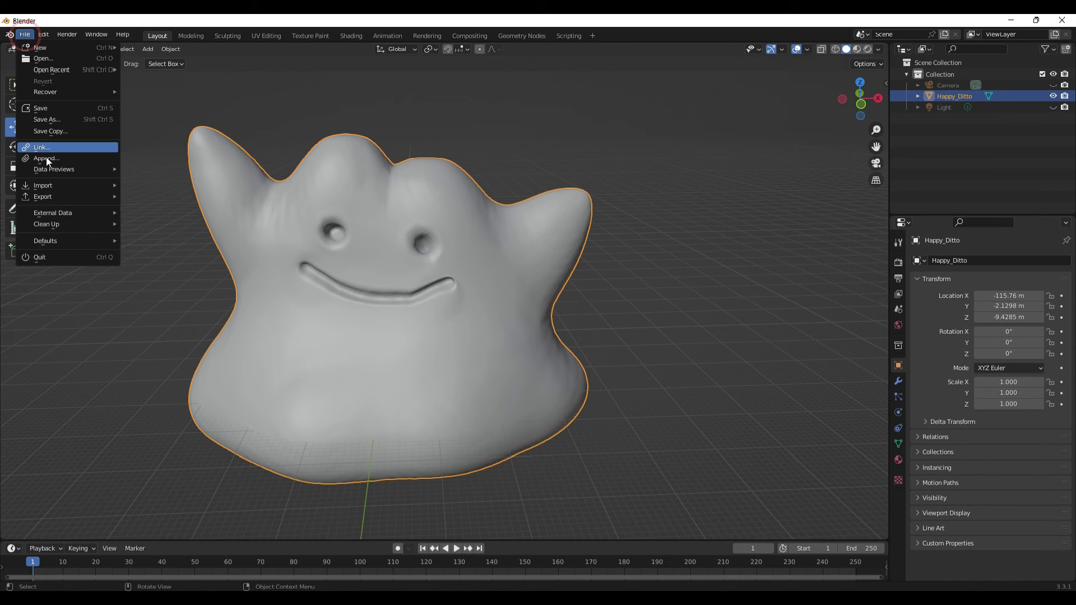
{"action": "mouse_move", "coordinate": [58, 200]}
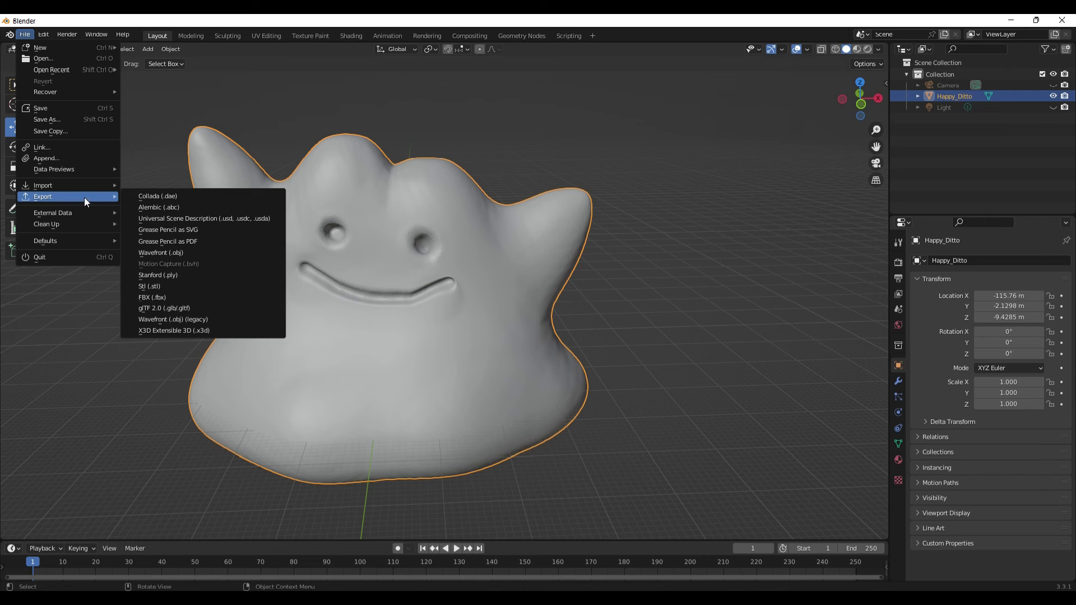
{"action": "left_click", "coordinate": [157, 286]}
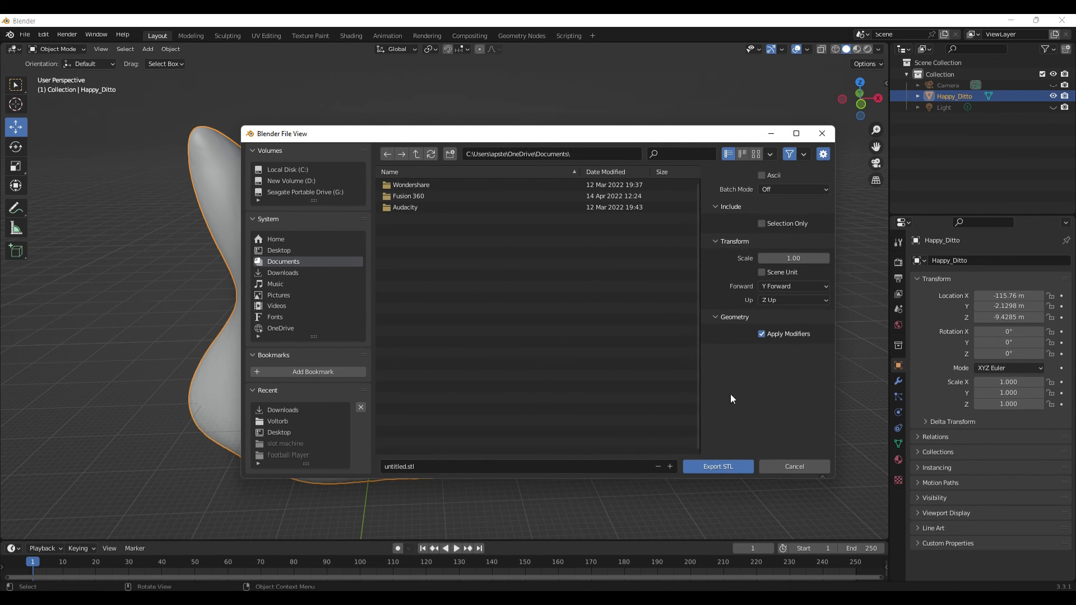
{"action": "left_click", "coordinate": [783, 222]}
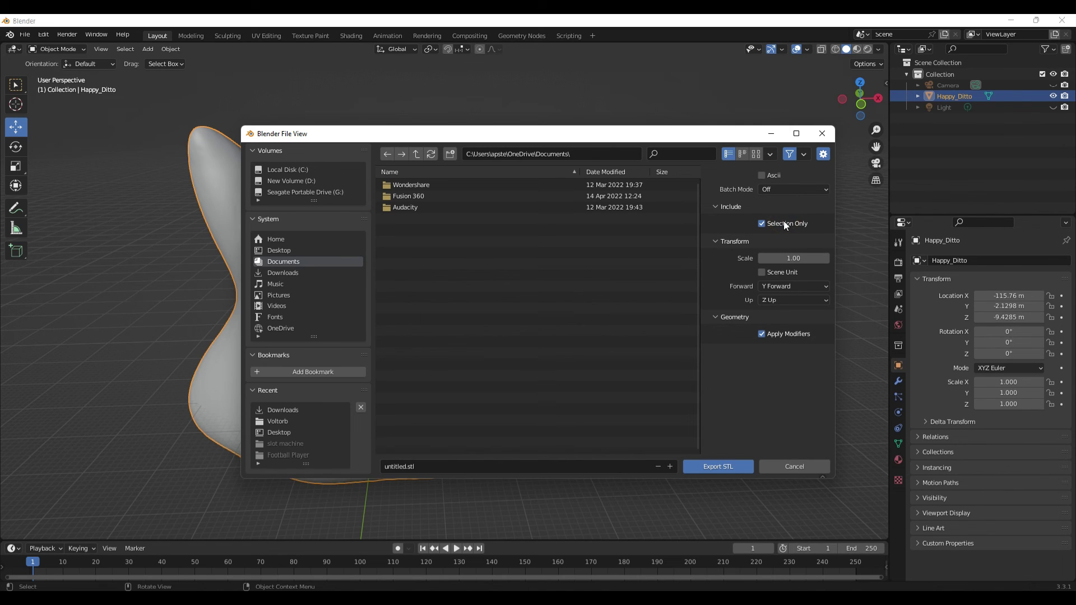